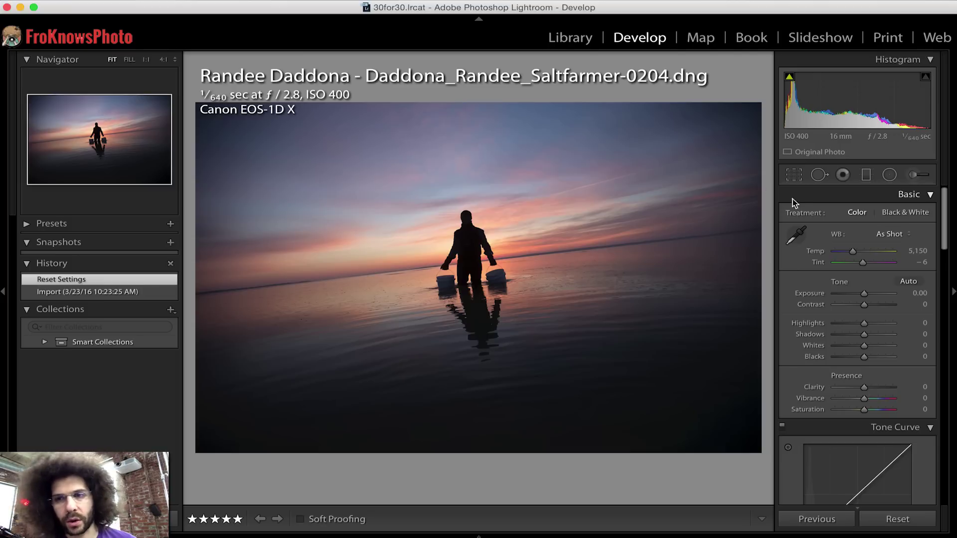
- Level the horizon to a 6.93 crop angle, then raise Contrast to +41
click(794, 178)
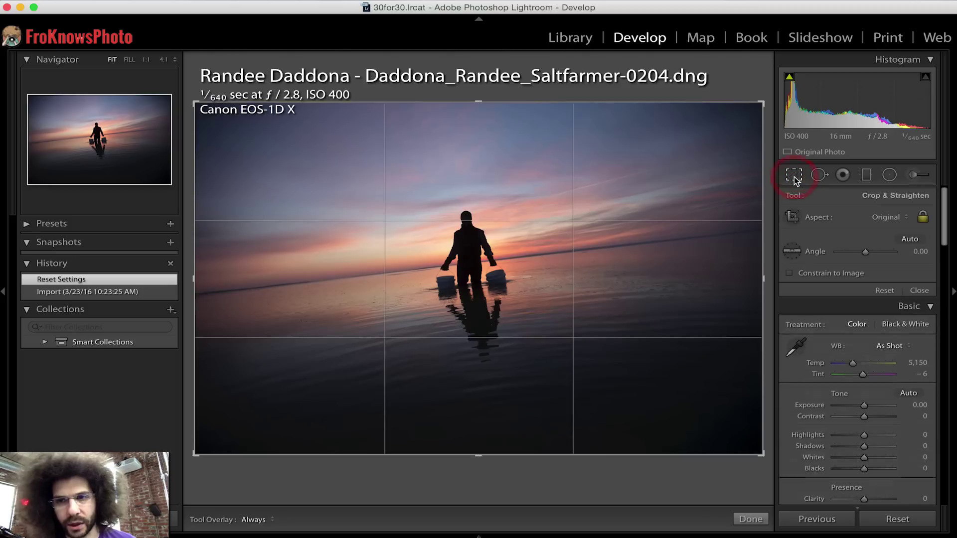
click(789, 251)
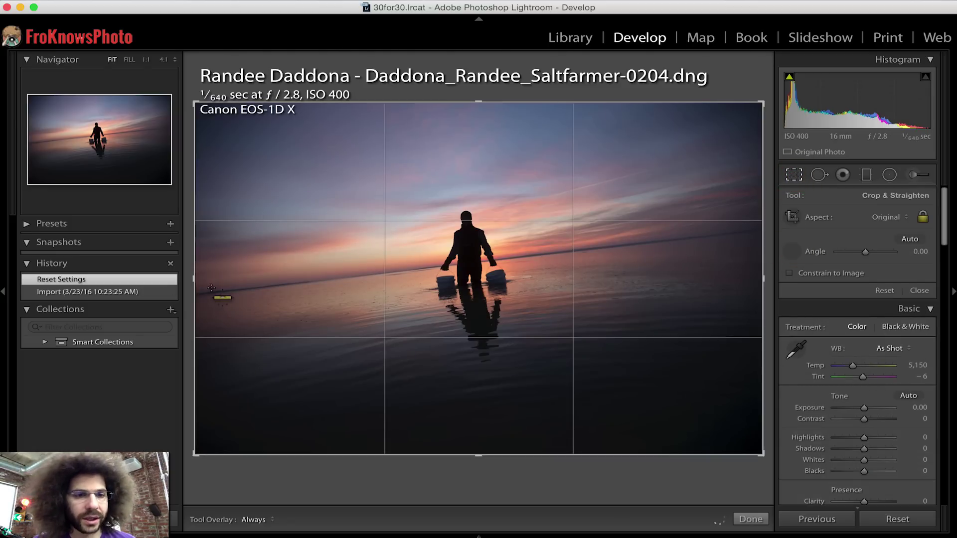
drag(753, 229, 184, 292)
key(Return)
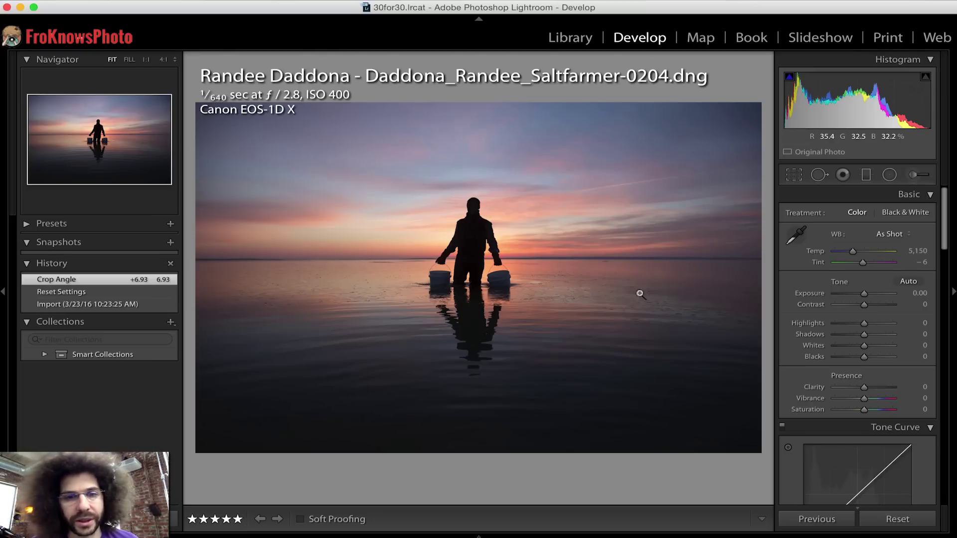
drag(871, 304, 872, 305)
- Set the Tone Curve's Point Curve preset to Strong Contrast instead of Medium Contrast
scroll(871, 305, down, 5)
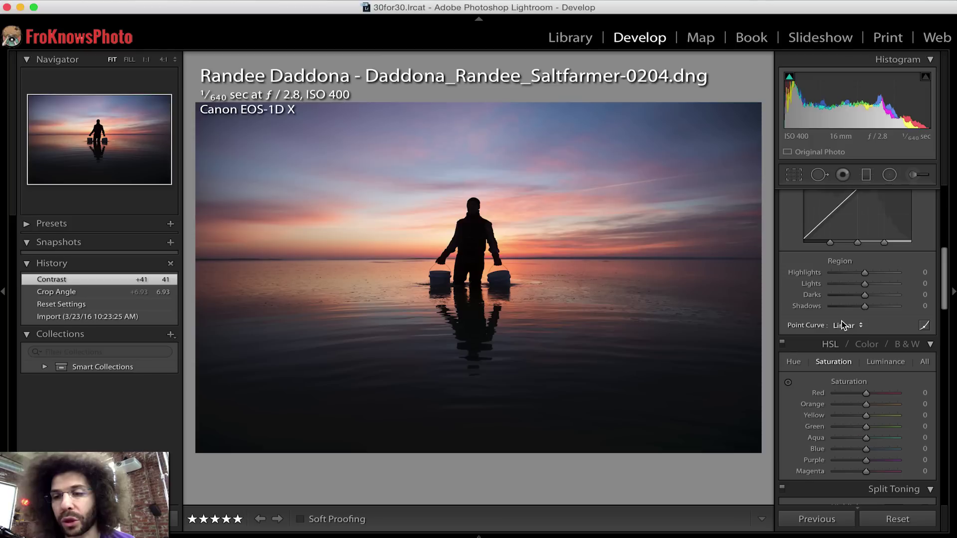
click(843, 323)
click(850, 330)
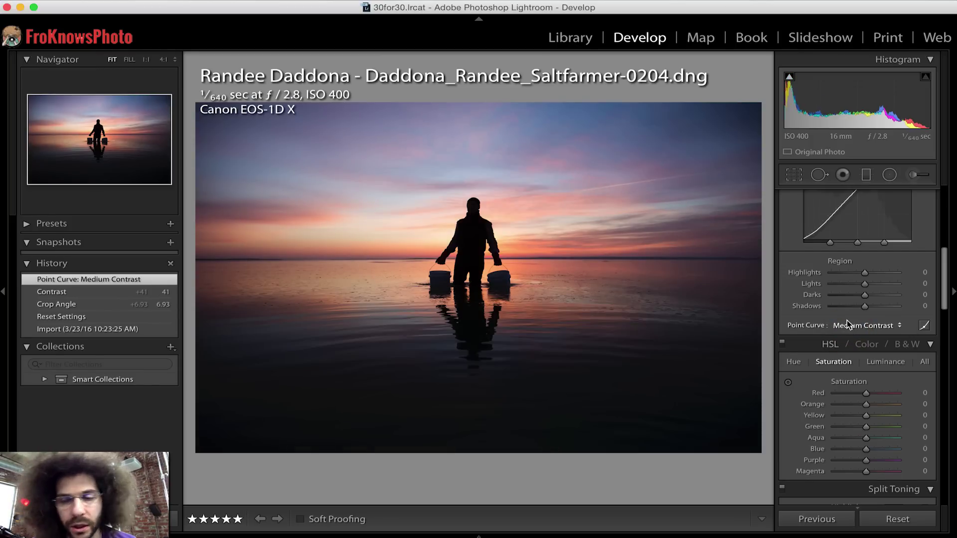
click(846, 321)
click(853, 329)
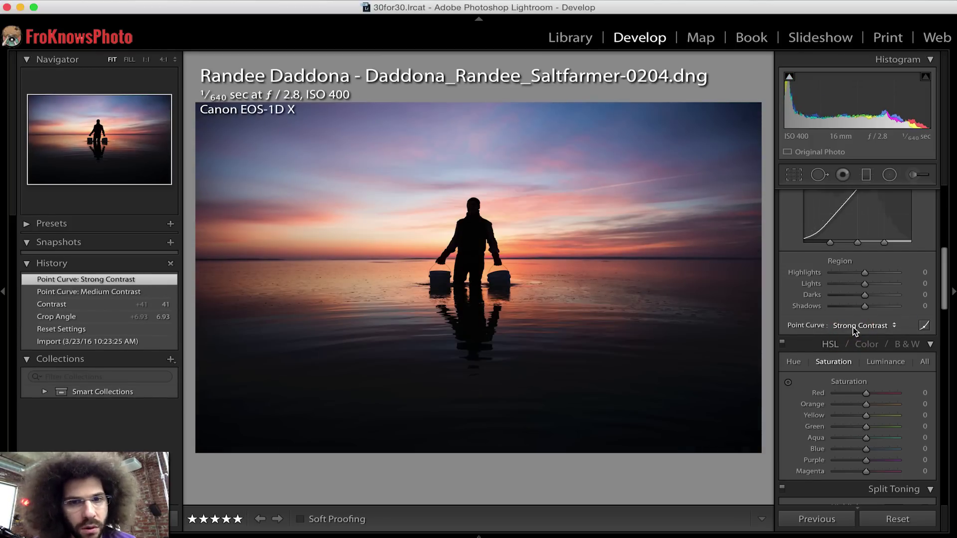
scroll(854, 327, down, 8)
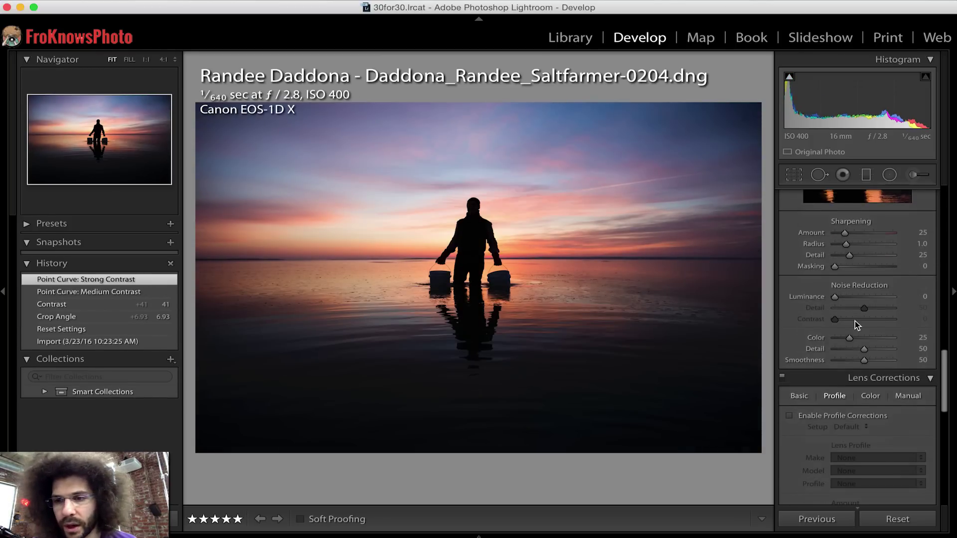
scroll(855, 321, down, 2)
scroll(855, 324, up, 8)
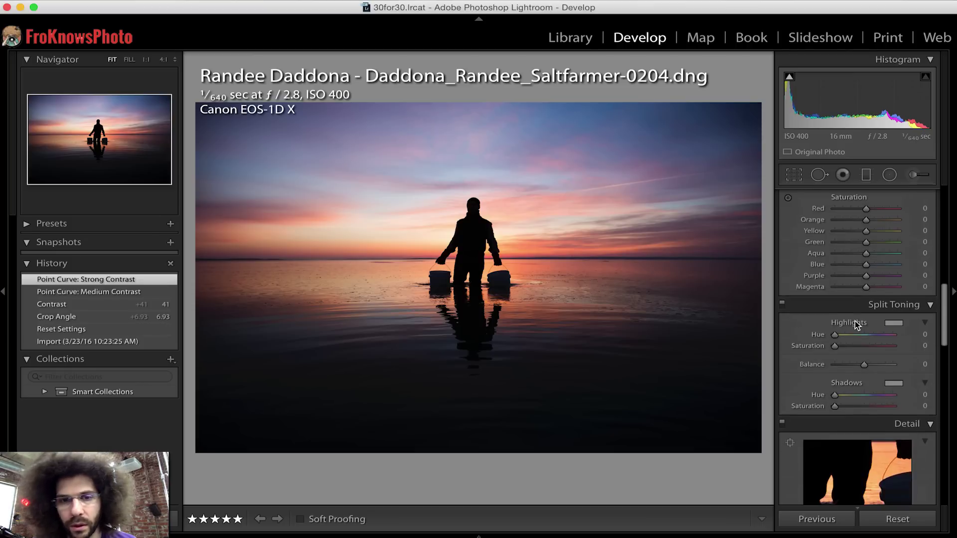
scroll(855, 324, up, 10)
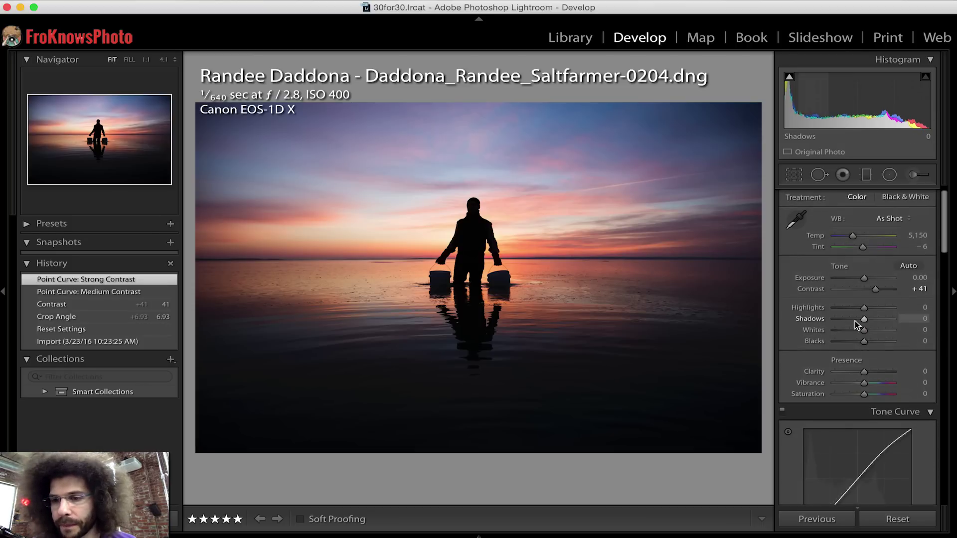
- Set Basic Clarity +18, Vibrance +21, Saturation +7, Highlights -52 and Contrast +76
drag(870, 372, 871, 392)
scroll(857, 359, up, 1)
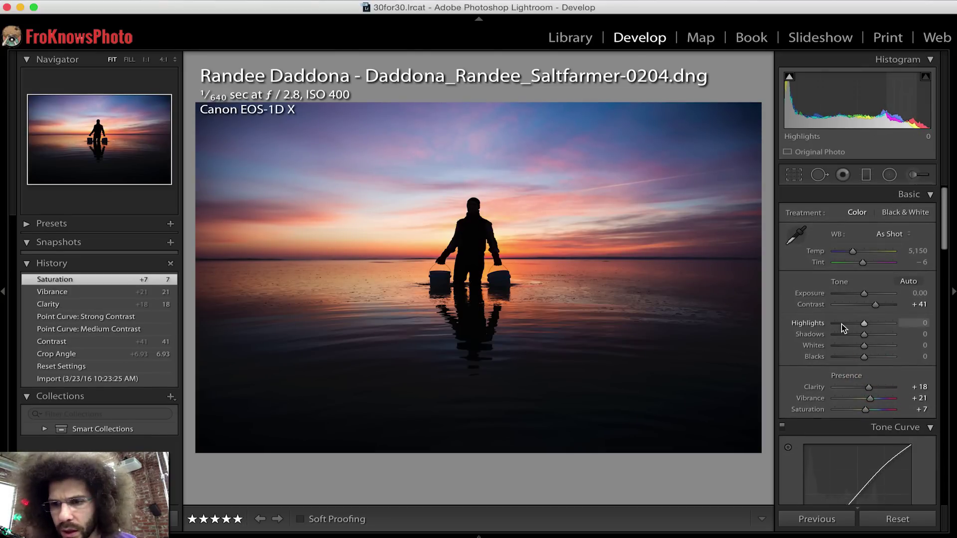
drag(864, 323, 850, 327)
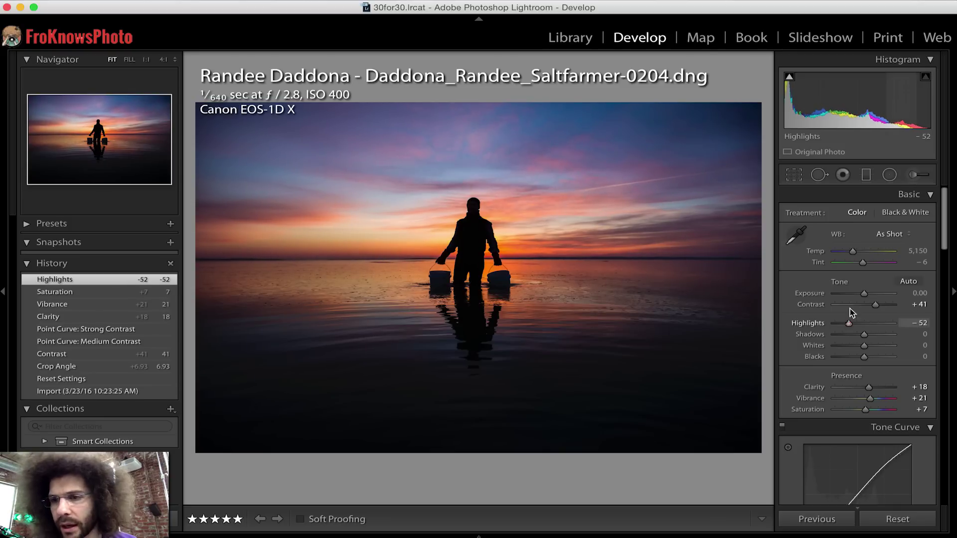
click(887, 306)
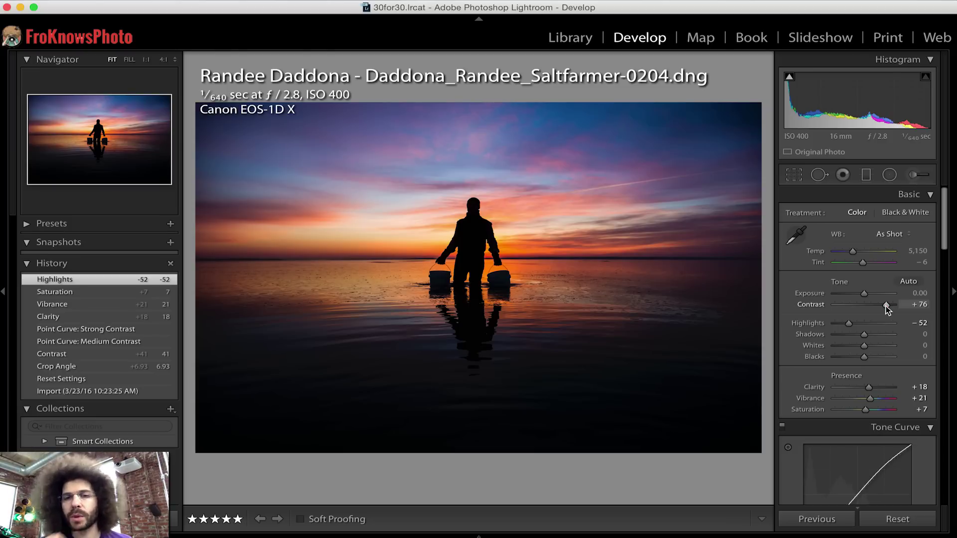
drag(886, 306, 887, 306)
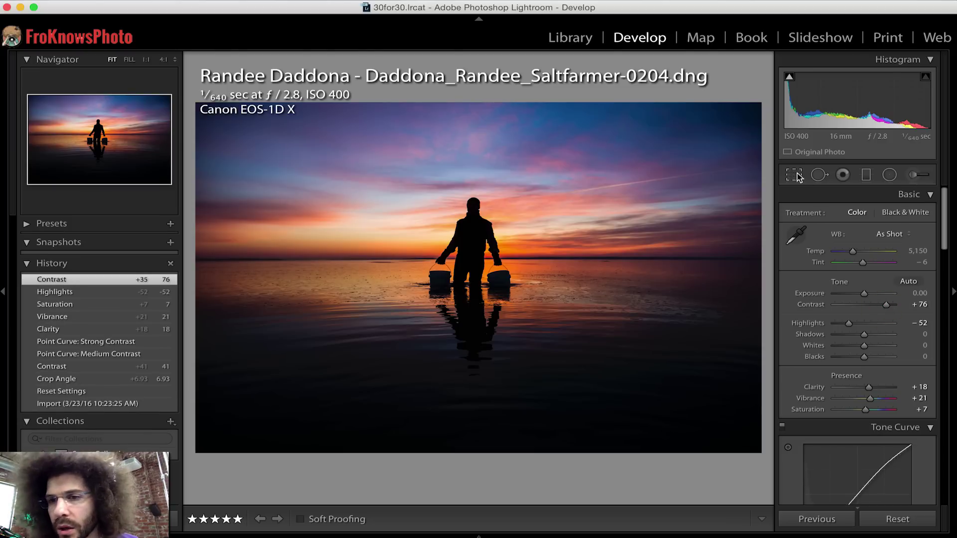
click(866, 176)
- Draw a graduated filter down from the top of the sky at Exposure -0.69
drag(465, 104, 465, 259)
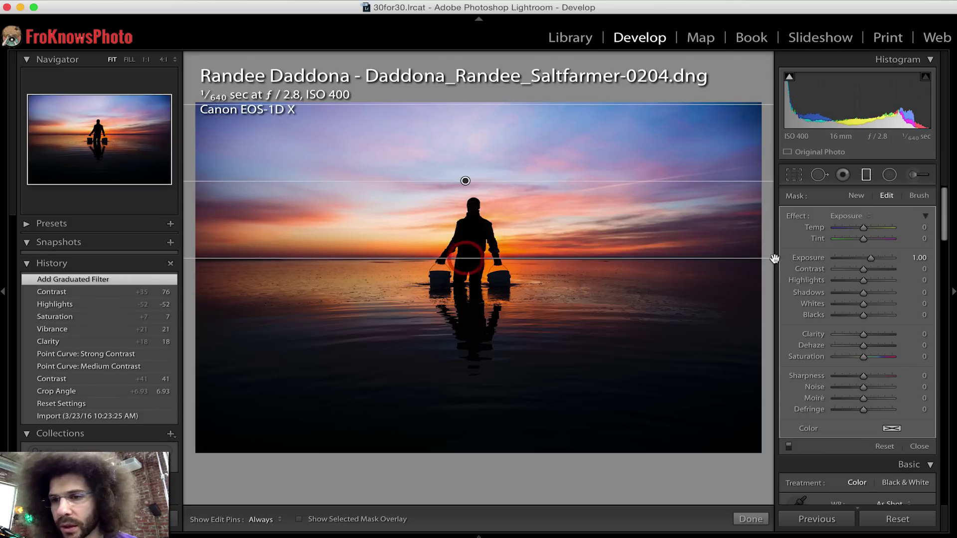
drag(870, 258, 857, 258)
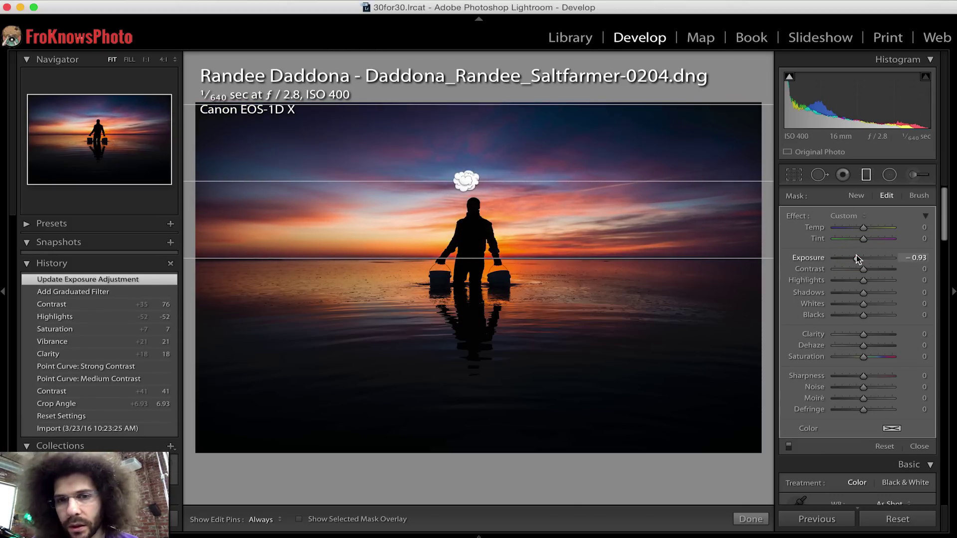
key(Delete)
key(super+z)
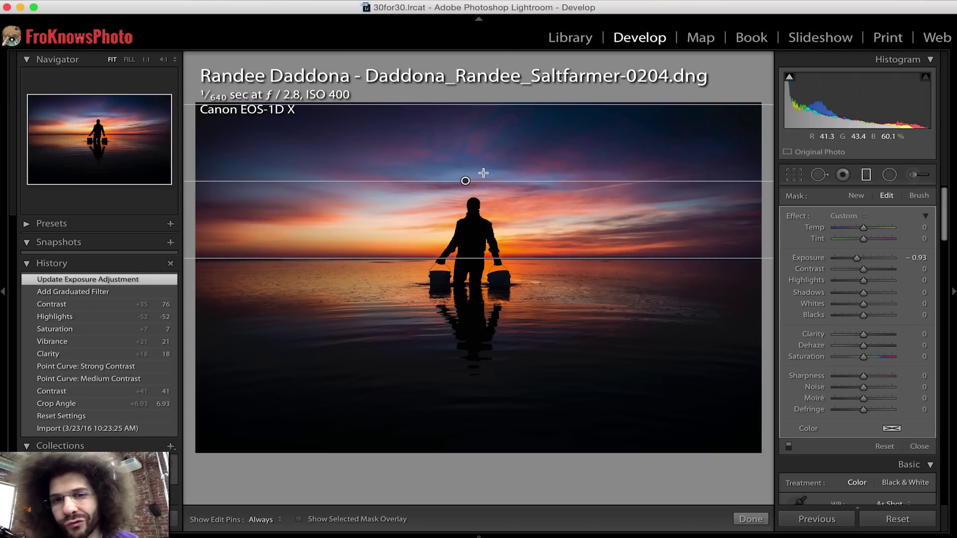
mouse_move(464, 179)
mouse_down()
mouse_move(457, 166)
mouse_move(458, 183)
mouse_up()
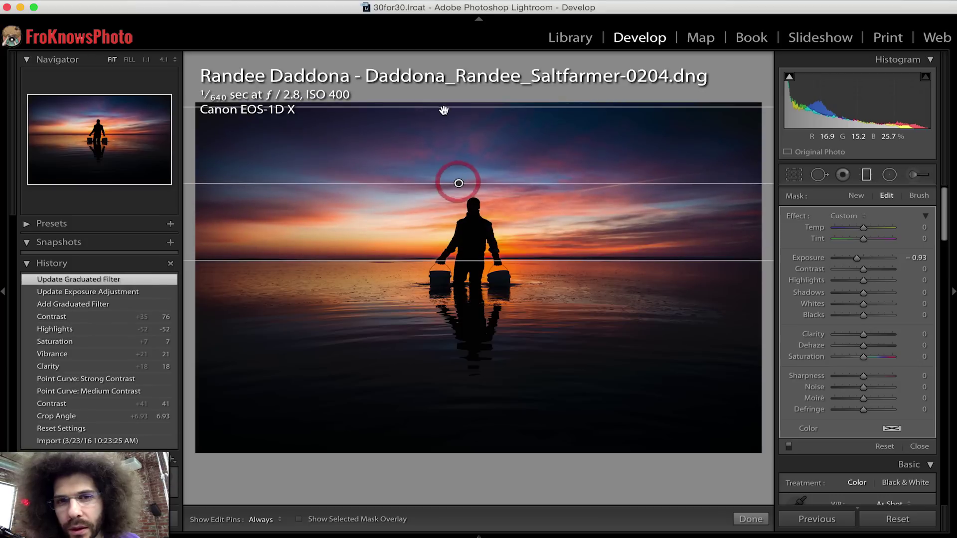
drag(444, 108, 448, 102)
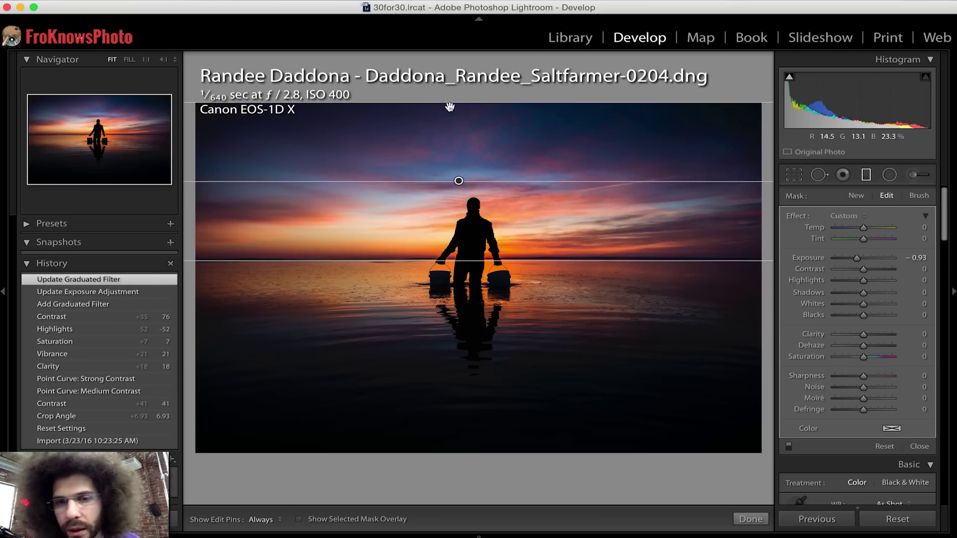
drag(857, 258, 860, 258)
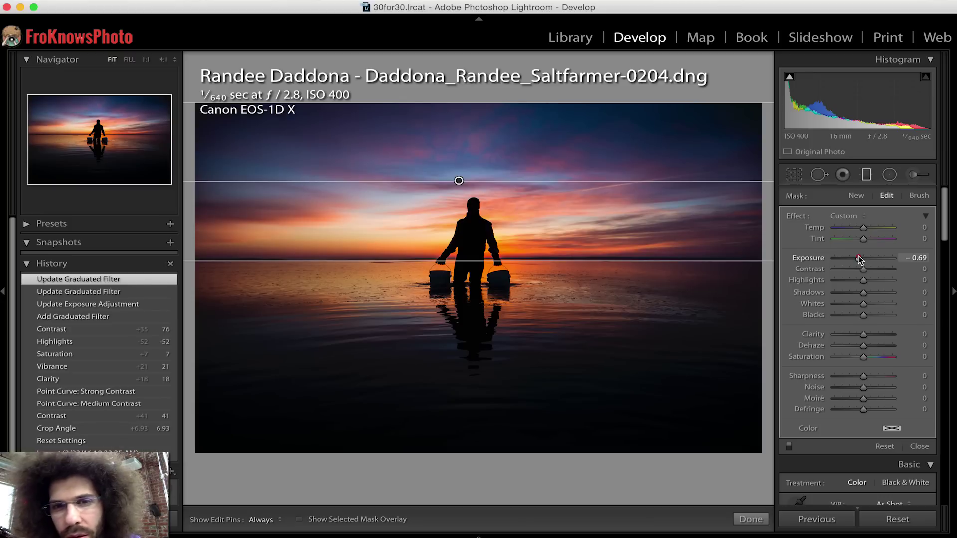
key(Delete)
key(super+z)
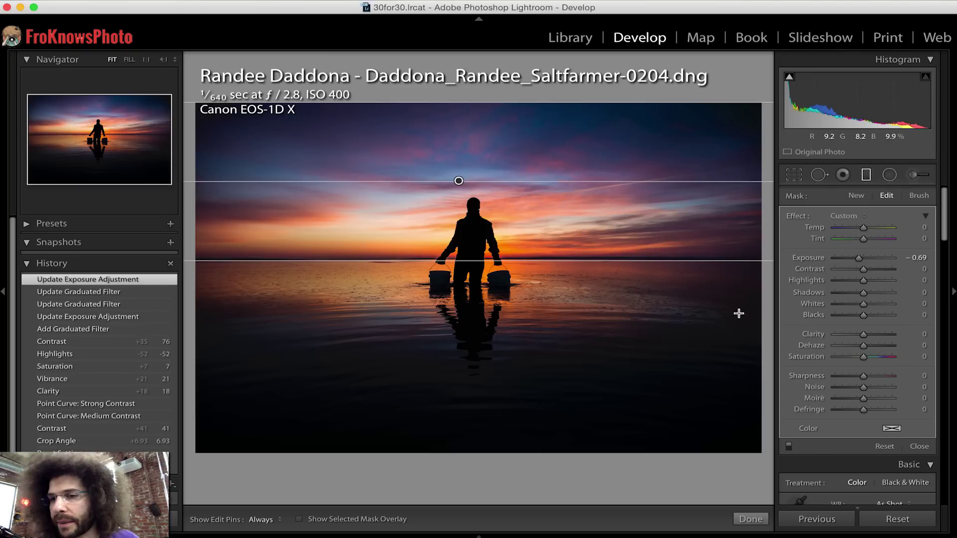
click(866, 176)
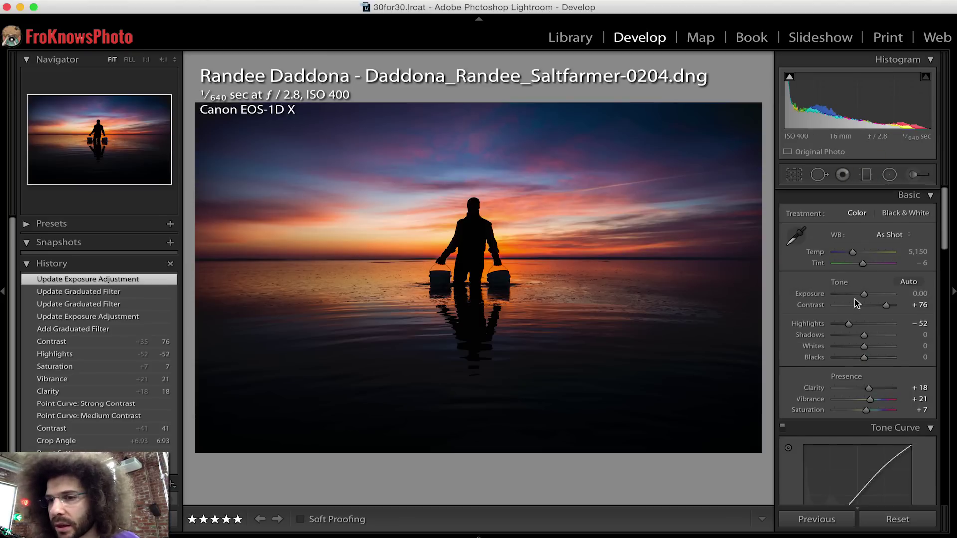
- Warm the white balance to Temp 5,274 with Tint +2
drag(852, 253, 864, 261)
key(cmd+z)
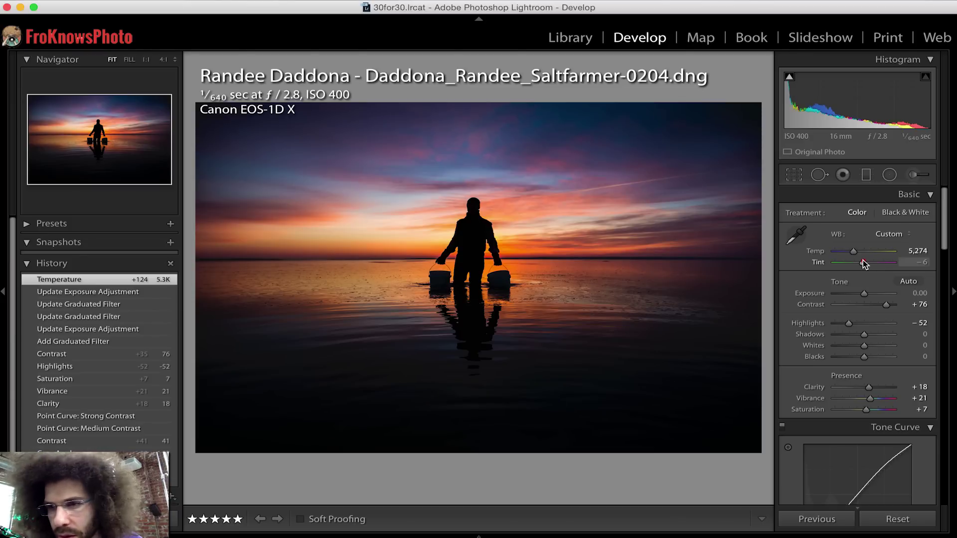
drag(863, 259, 863, 259)
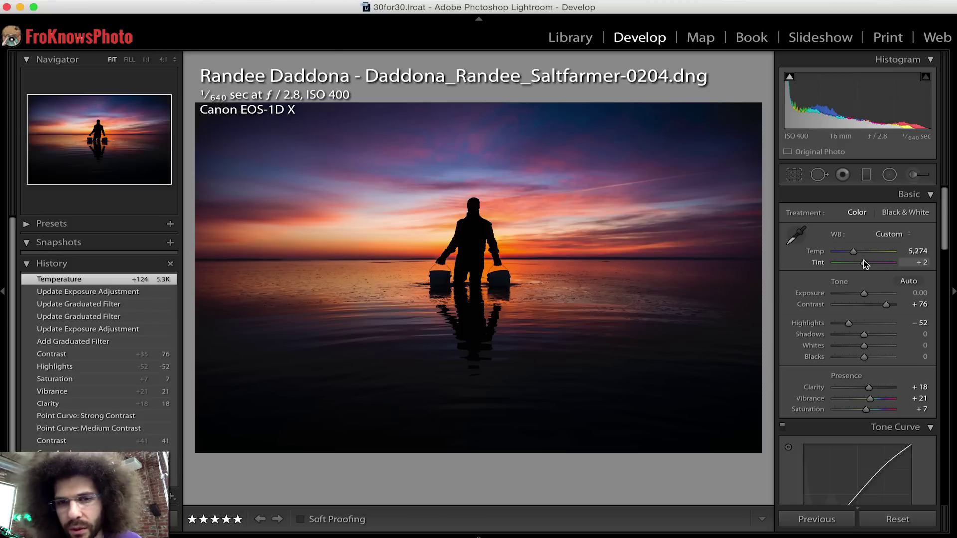
drag(865, 264, 865, 264)
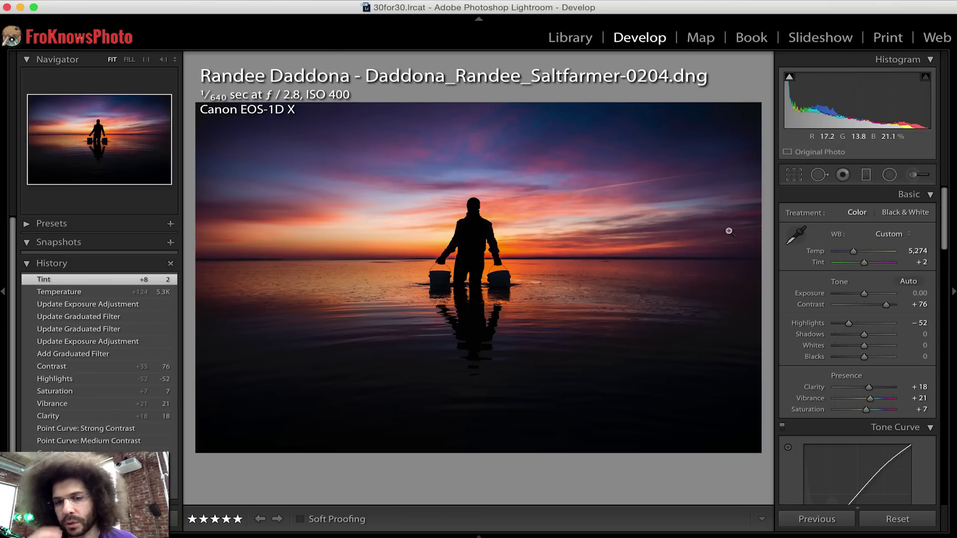
click(795, 174)
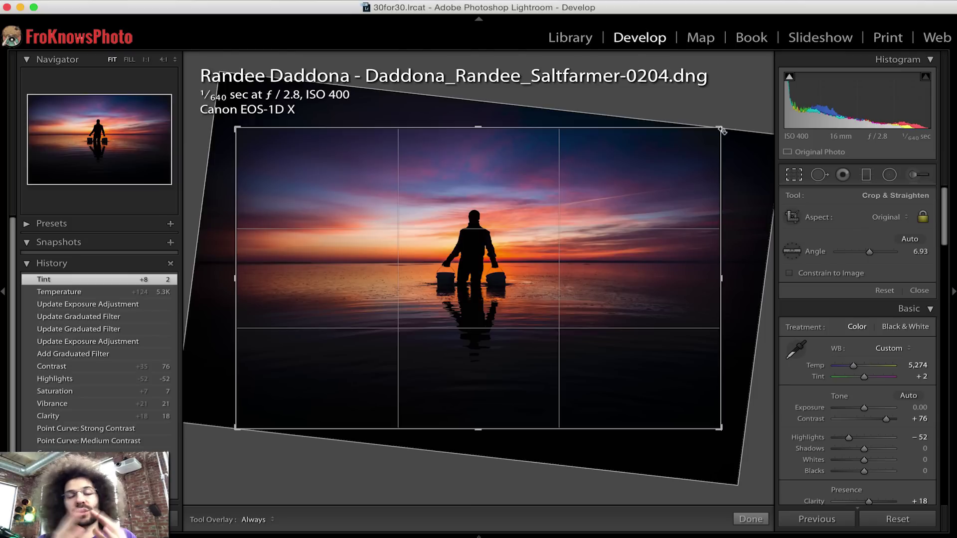
- Tighten the crop from the top-right and bottom-left corners around the man with buckets
drag(726, 131, 679, 150)
mouse_move(367, 273)
mouse_down()
mouse_move(352, 277)
mouse_move(384, 278)
mouse_move(370, 286)
mouse_up()
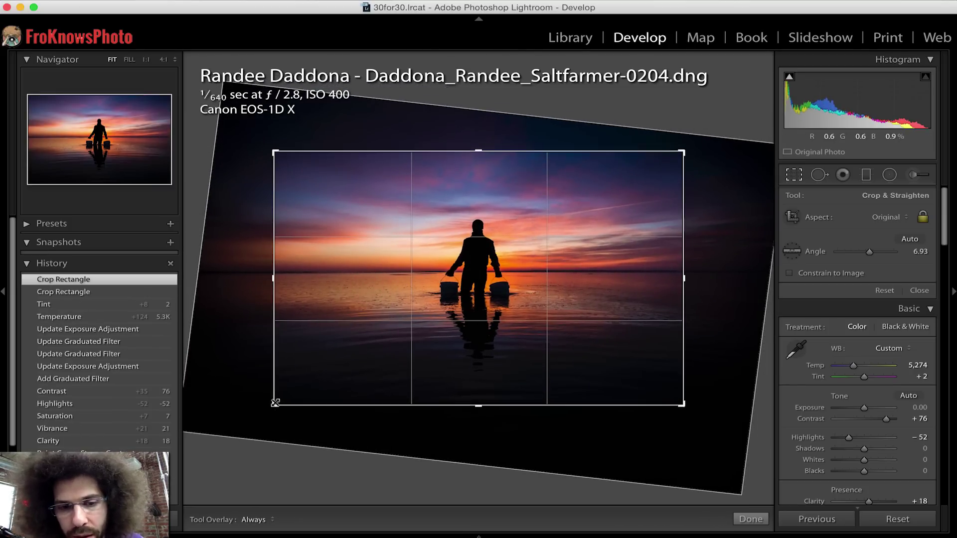
drag(275, 404, 292, 388)
drag(452, 241, 495, 247)
key(r)
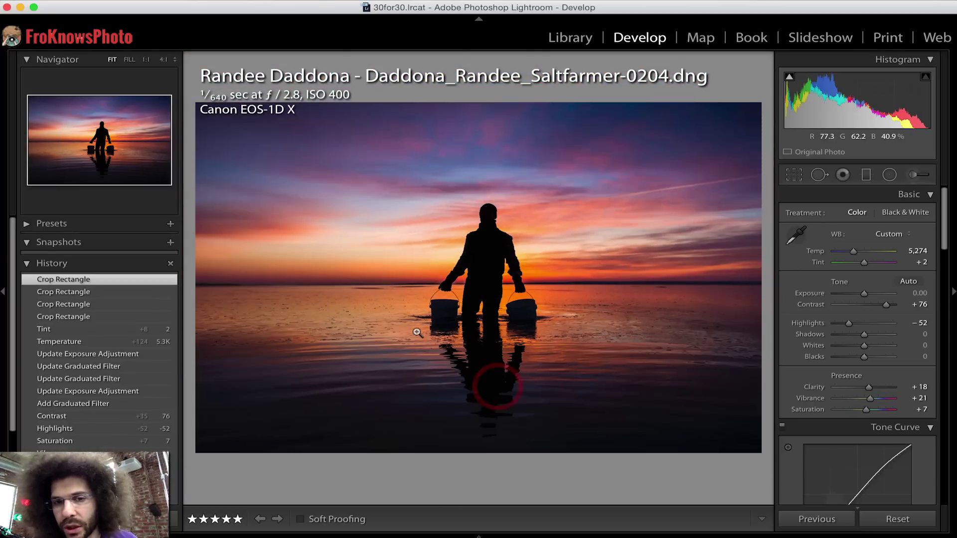
click(171, 243)
text(1)
key(Return)
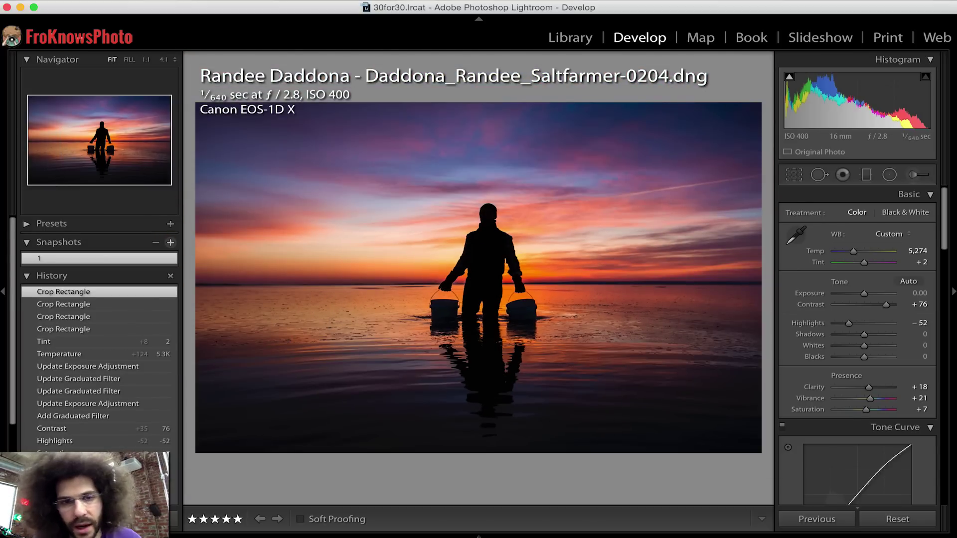
click(97, 305)
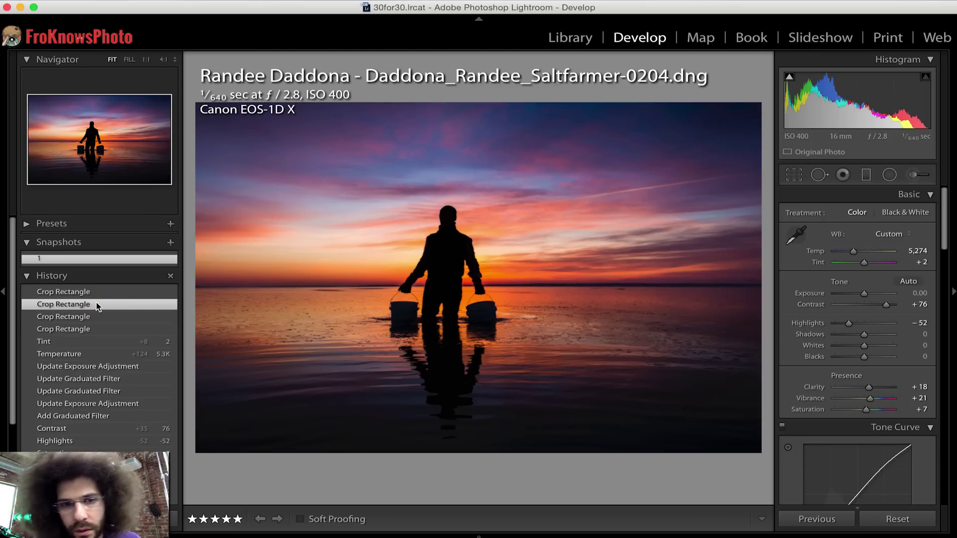
click(98, 316)
click(101, 329)
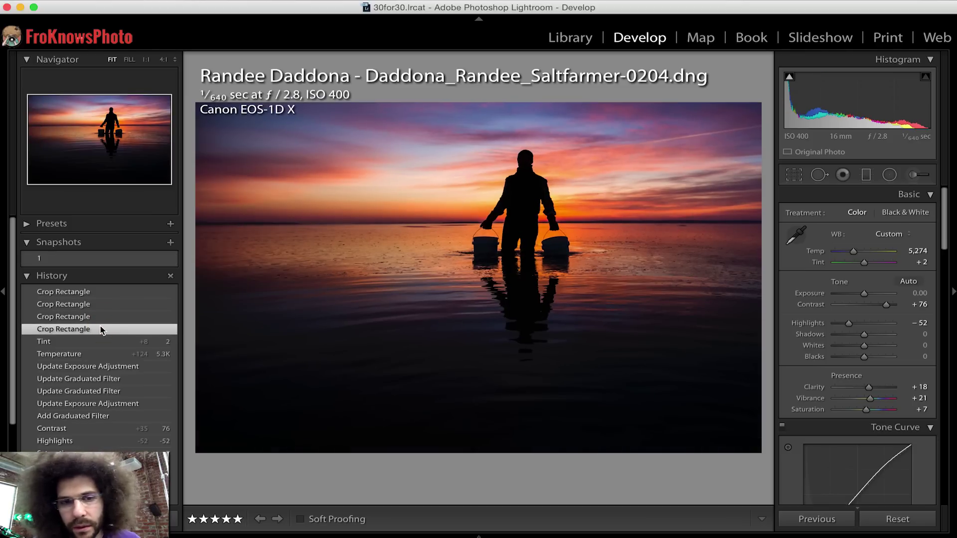
click(94, 340)
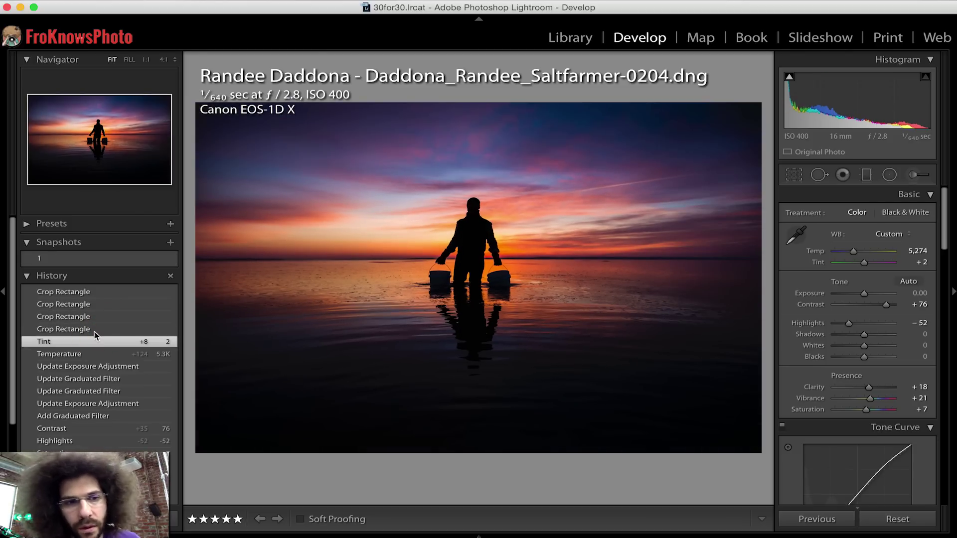
click(91, 293)
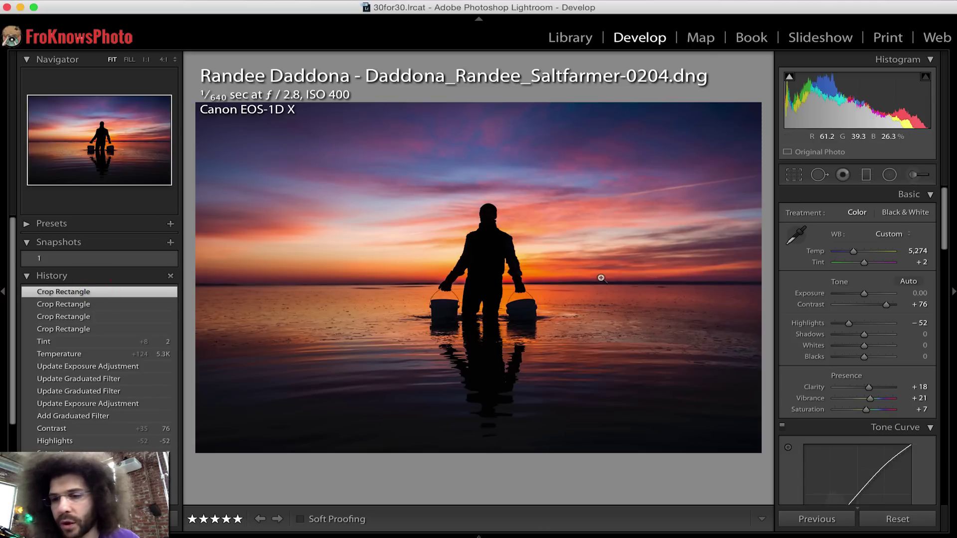
- Set Basic panel Saturation +25, Vibrance +39 and Clarity +41
scroll(867, 291, down, 5)
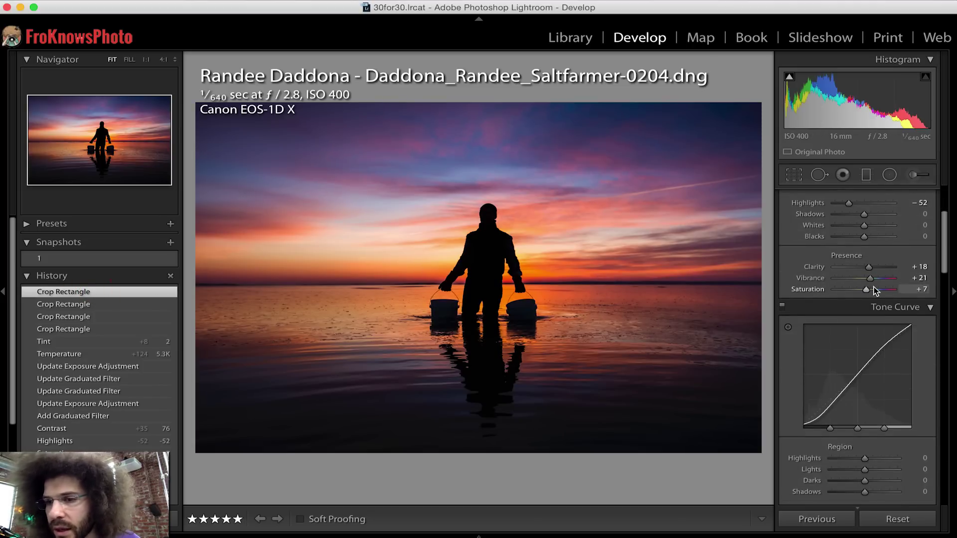
click(874, 290)
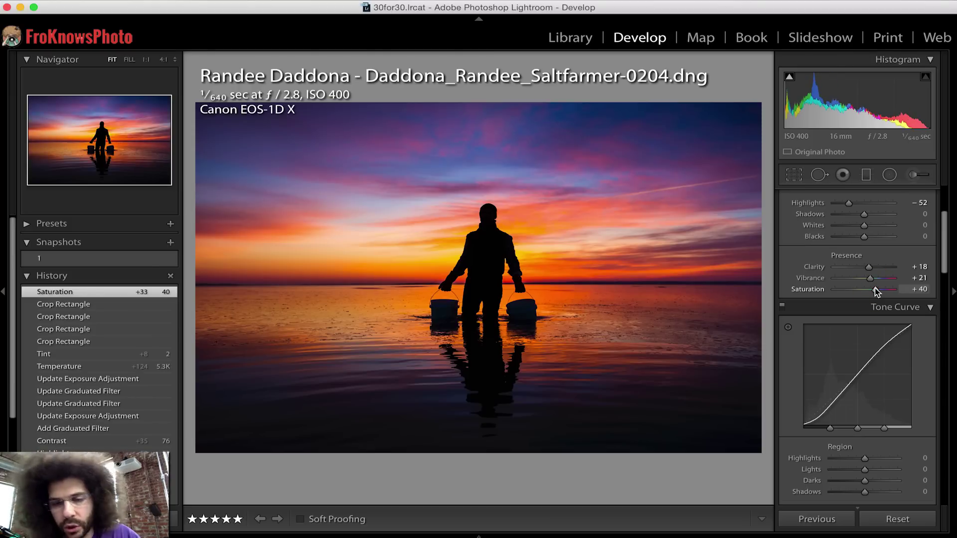
key(super+z)
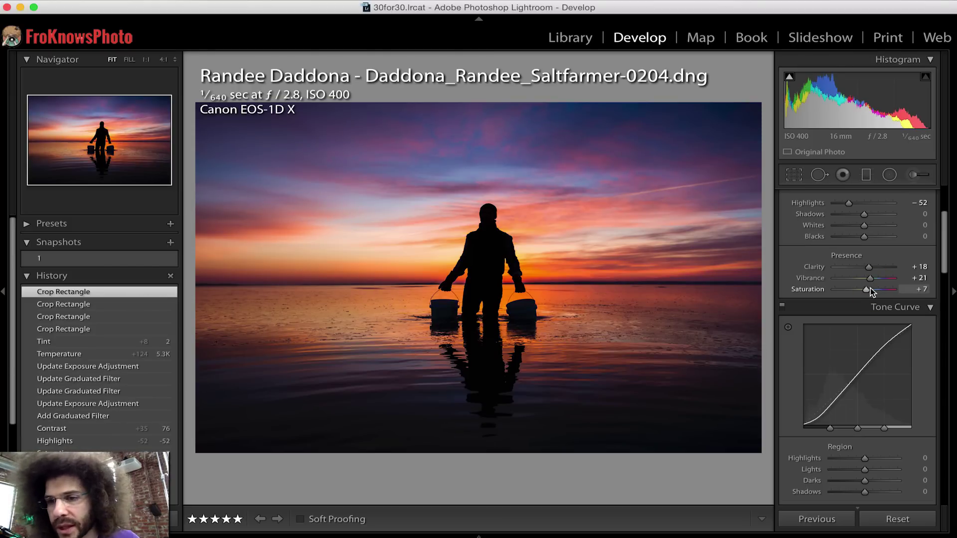
click(873, 289)
drag(877, 279, 876, 279)
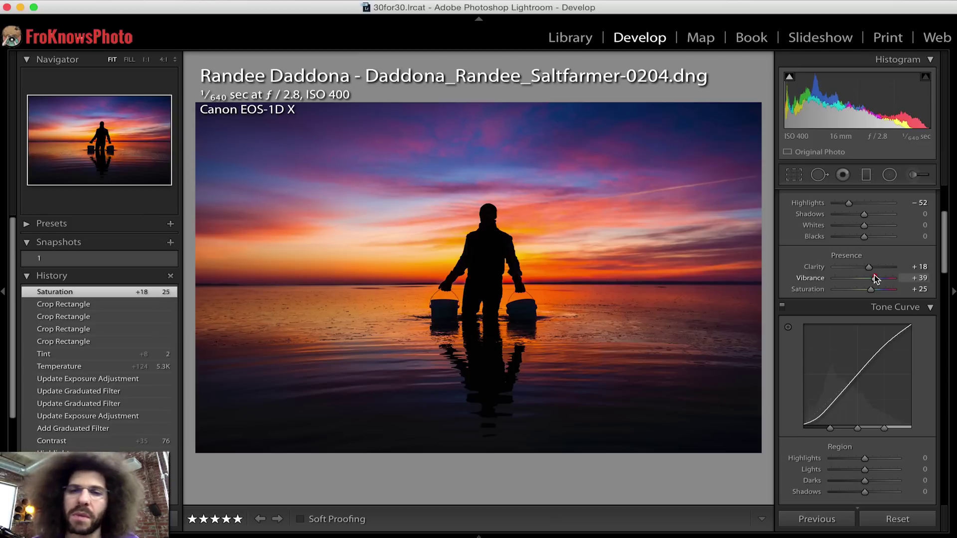
drag(870, 267, 876, 268)
scroll(876, 269, down, 15)
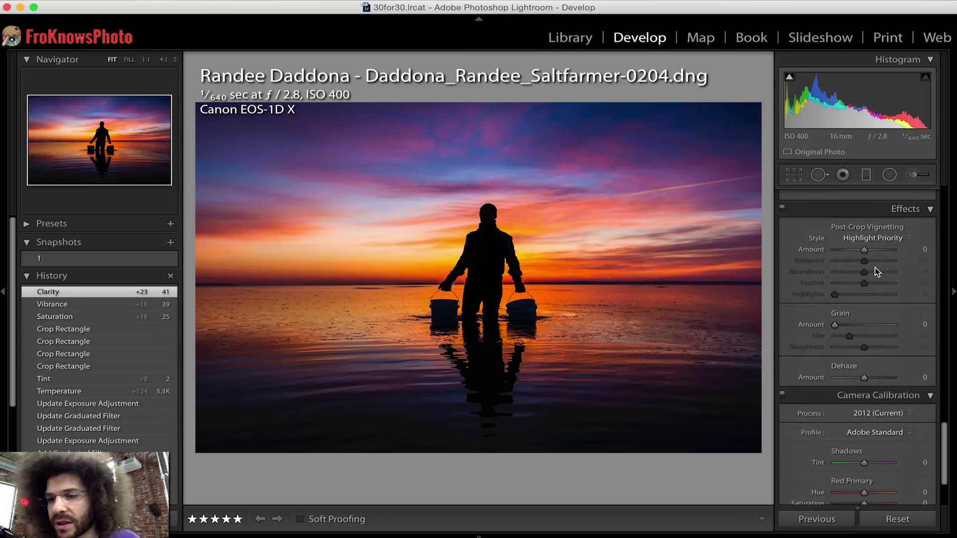
scroll(875, 267, down, 5)
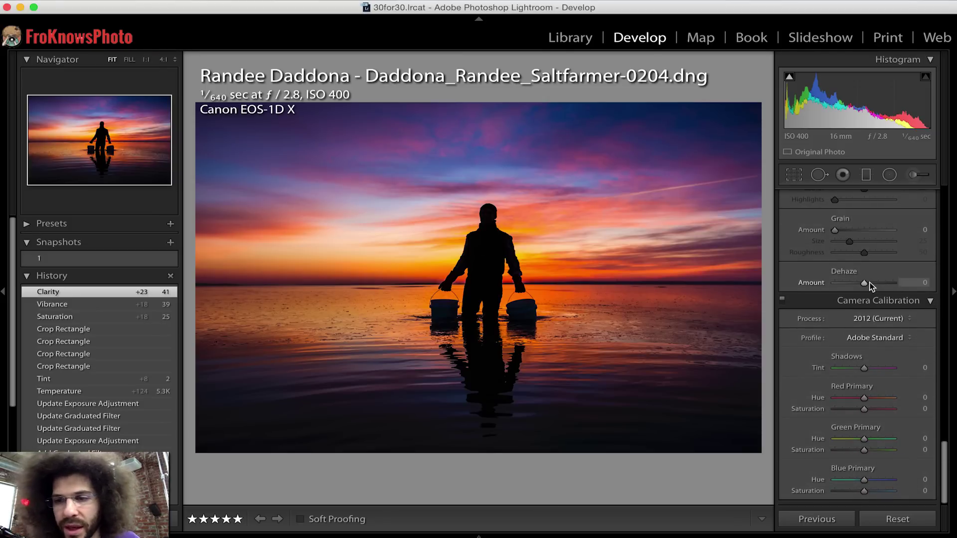
- Set Dehaze to +12 and check the result at 1:1 before returning to Fit
drag(871, 285, 868, 283)
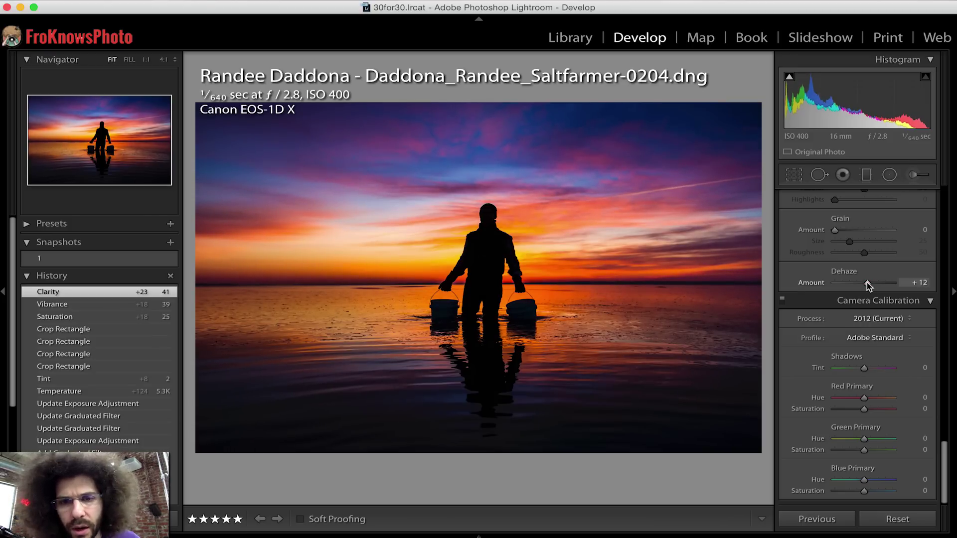
drag(866, 282, 867, 282)
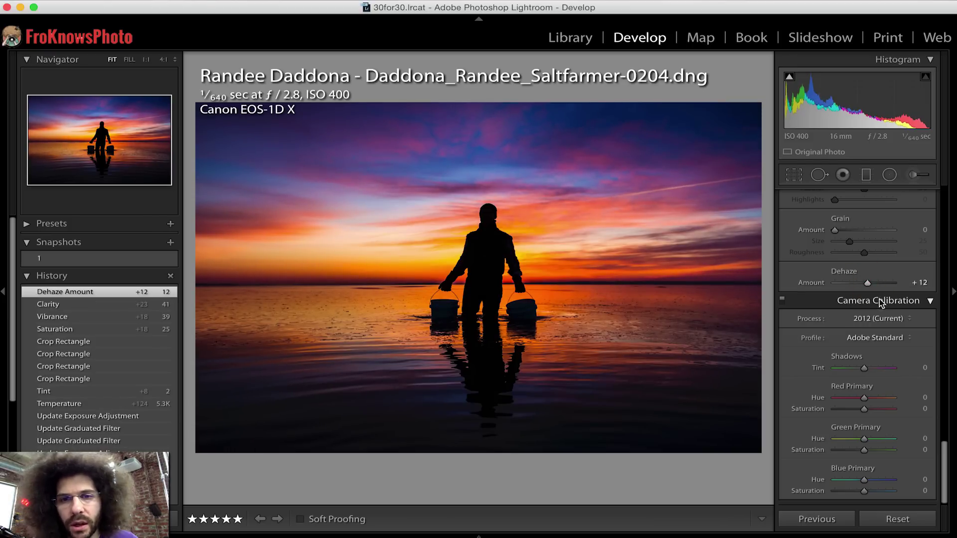
click(466, 230)
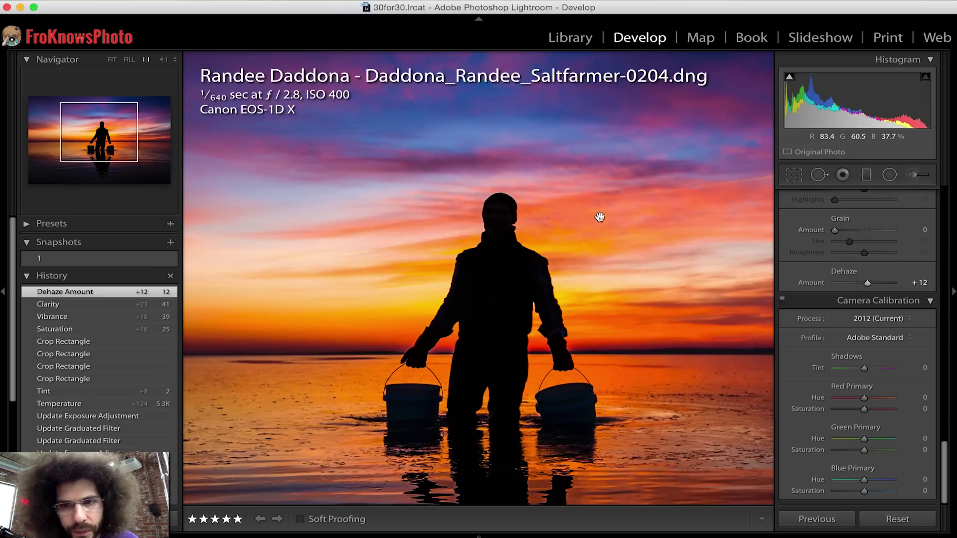
drag(613, 171, 590, 278)
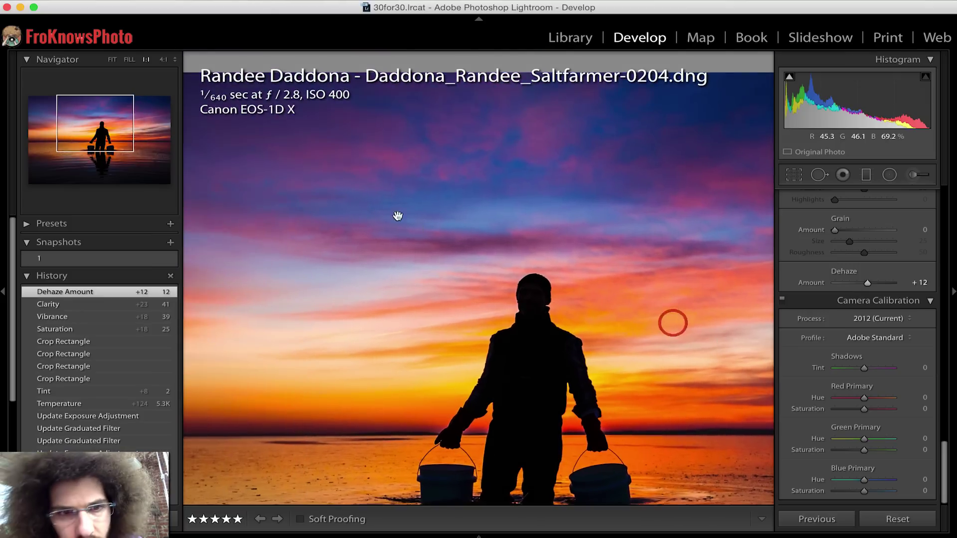
drag(397, 216, 603, 124)
drag(566, 166, 344, 205)
click(342, 203)
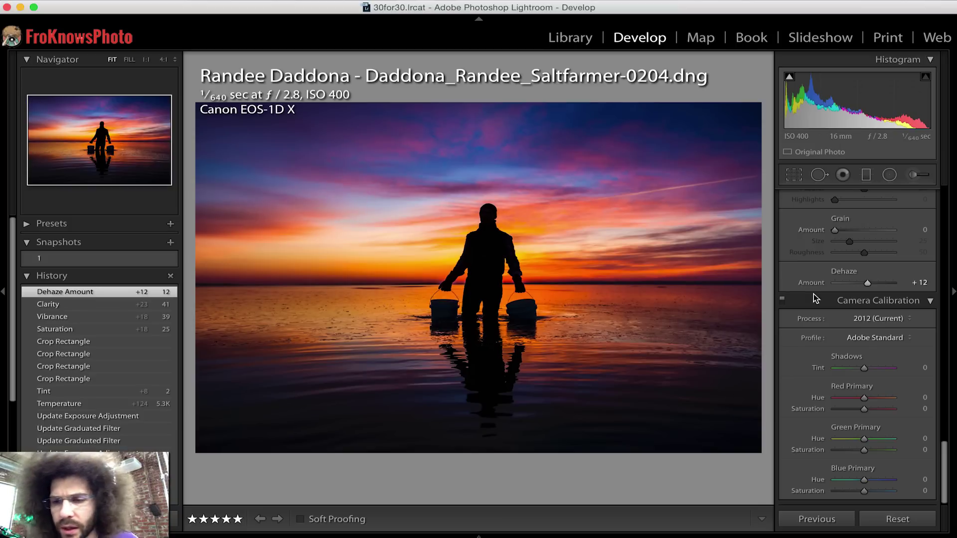
scroll(817, 289, up, 15)
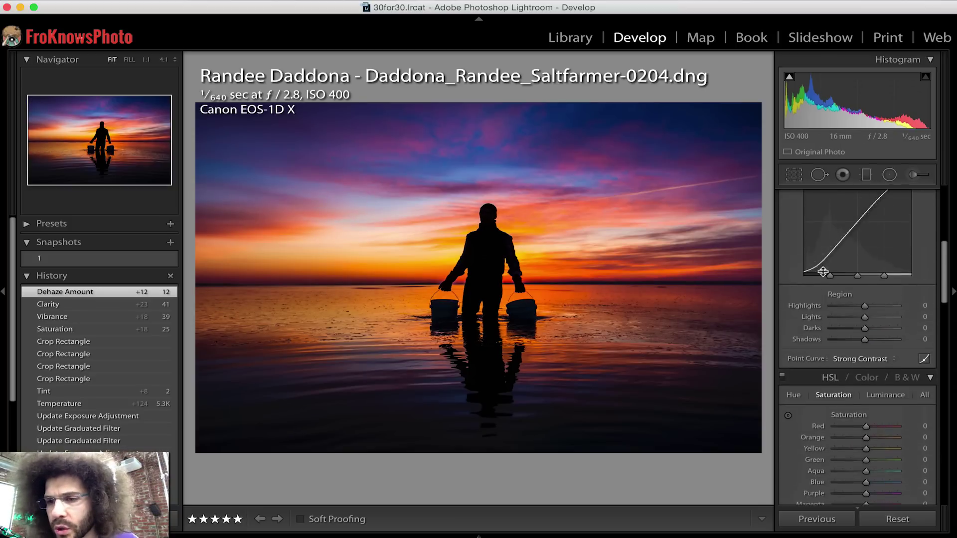
- Drag the HSL Orange saturation slider up to intensify the sunset's orange tones
scroll(824, 271, down, 5)
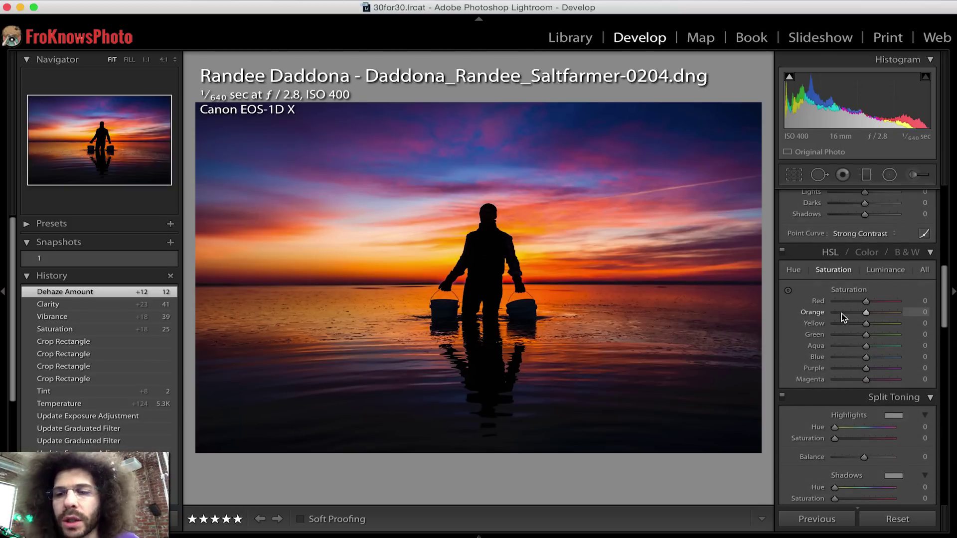
click(842, 313)
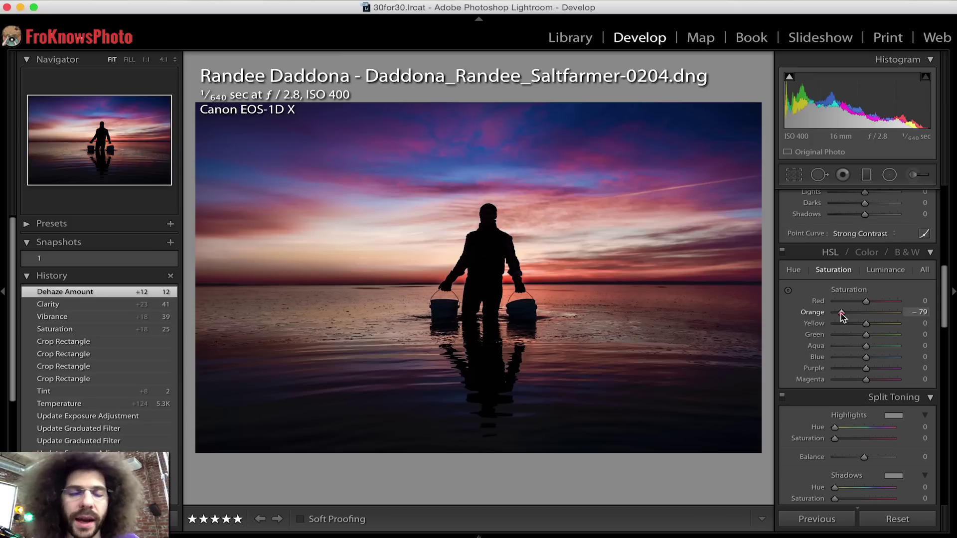
drag(842, 313, 879, 316)
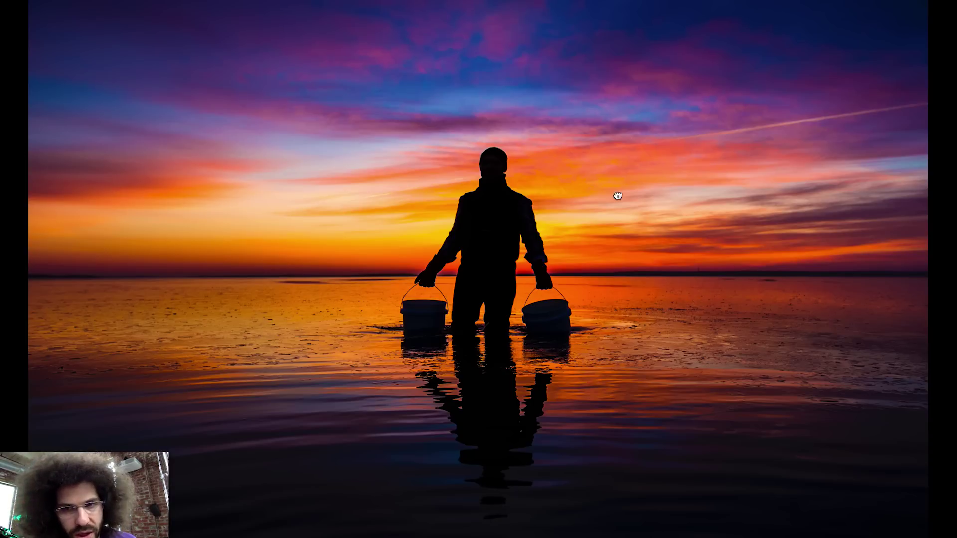
- Exit the full-screen preview and zoom out to Fit to show the entire photo
scroll(626, 223, up, 1)
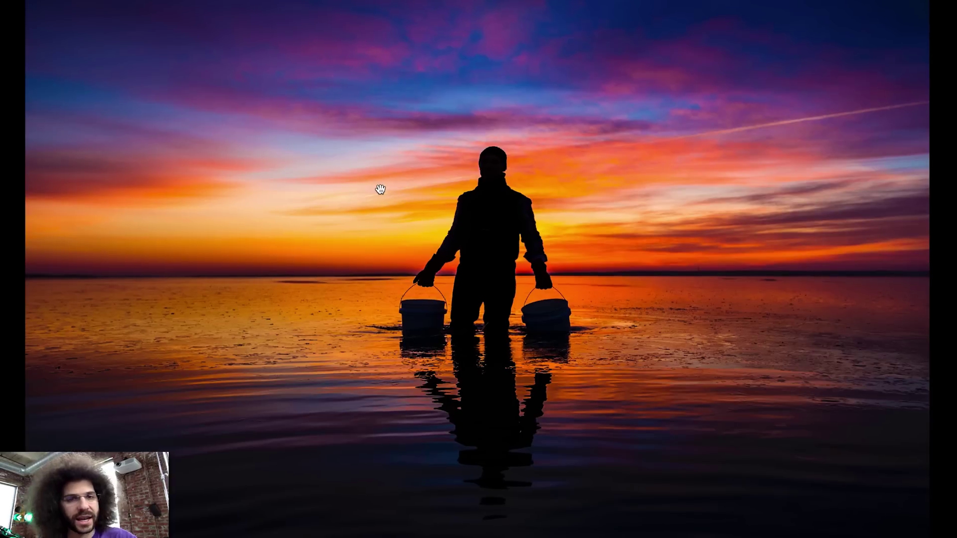
click(381, 189)
click(380, 190)
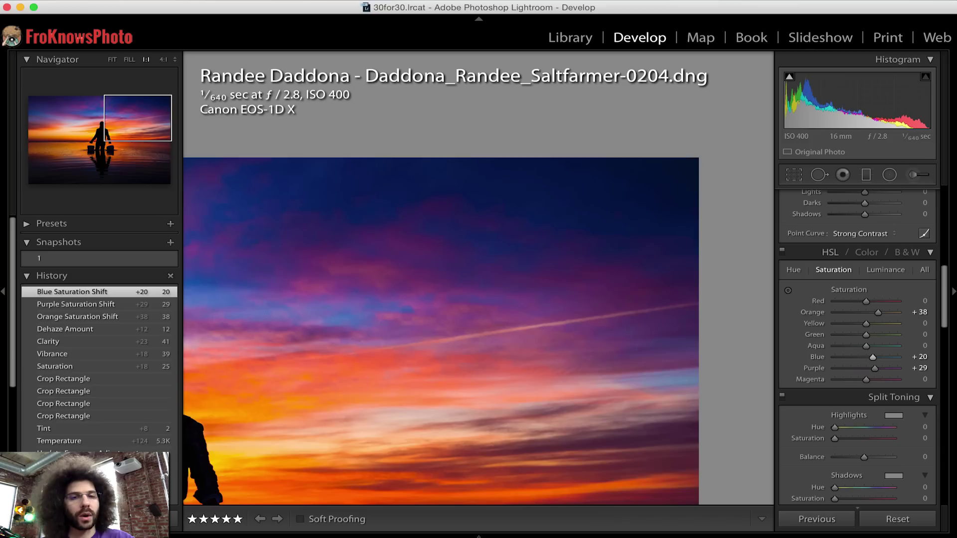
click(404, 289)
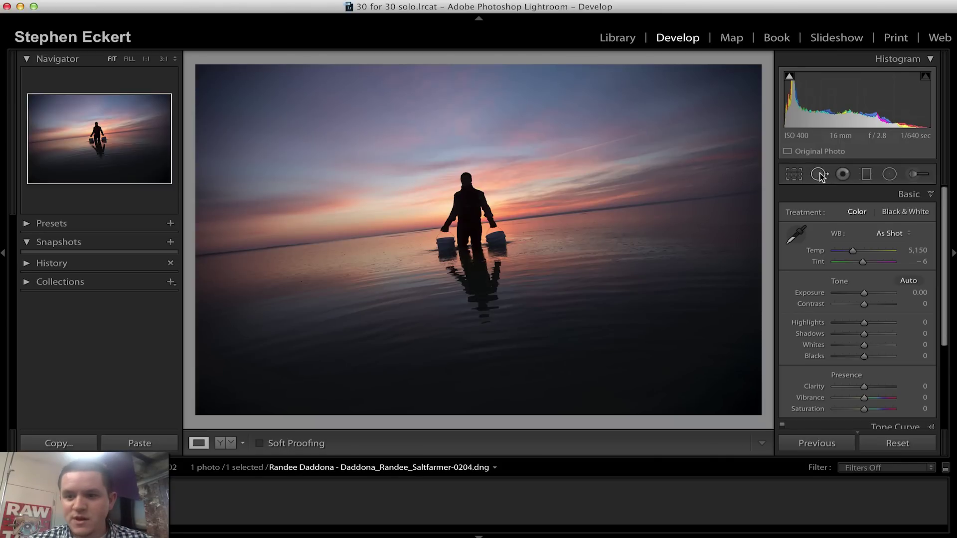
- Show the Crop & Straighten overlay on the unedited Saltfarmer photo, angle still at 0.00
click(795, 174)
click(795, 174)
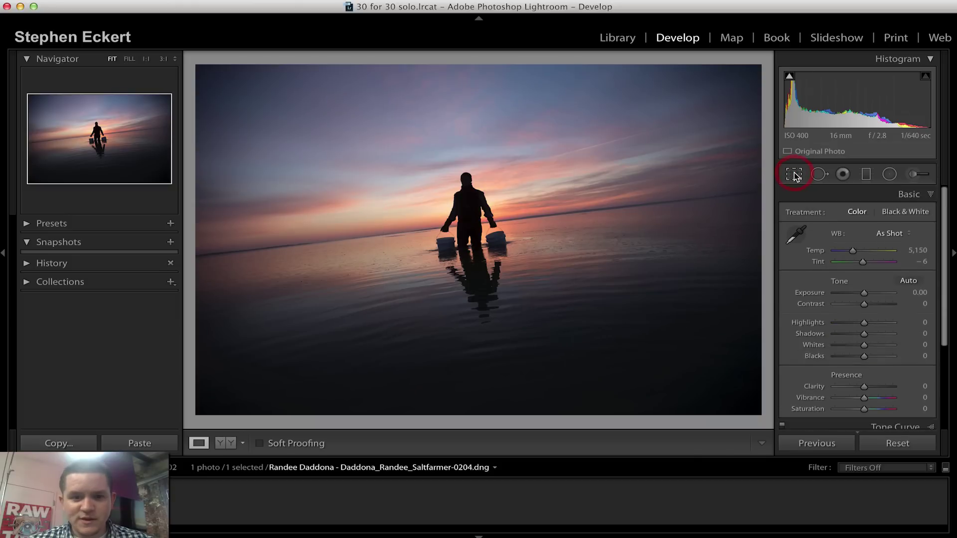
click(795, 174)
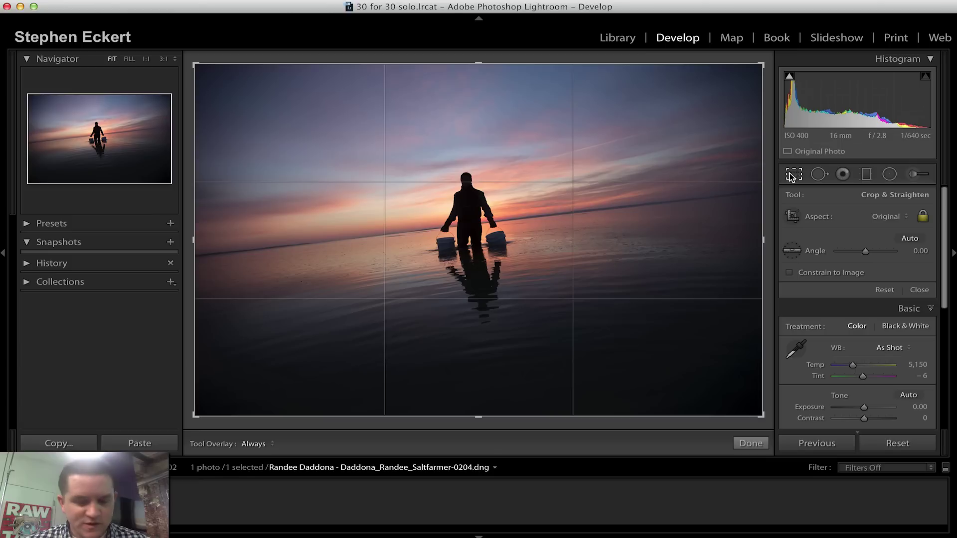
- Switch the crop to portrait and frame it around the man, shifting the photo down
key(x)
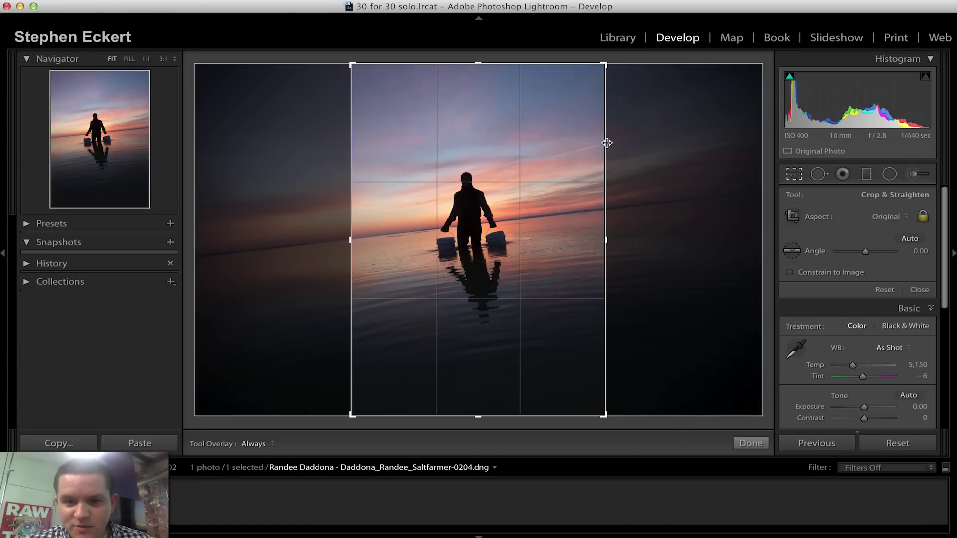
drag(607, 144, 613, 166)
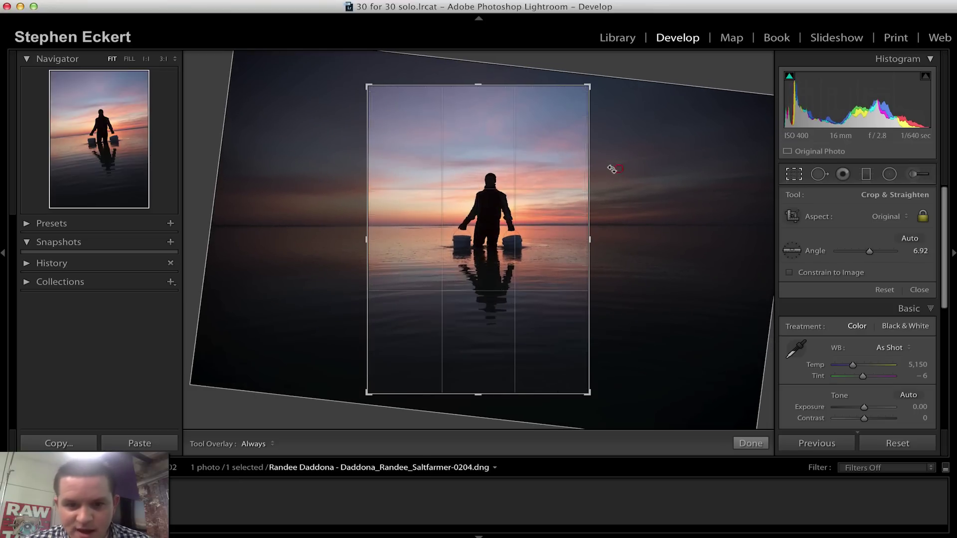
click(545, 155)
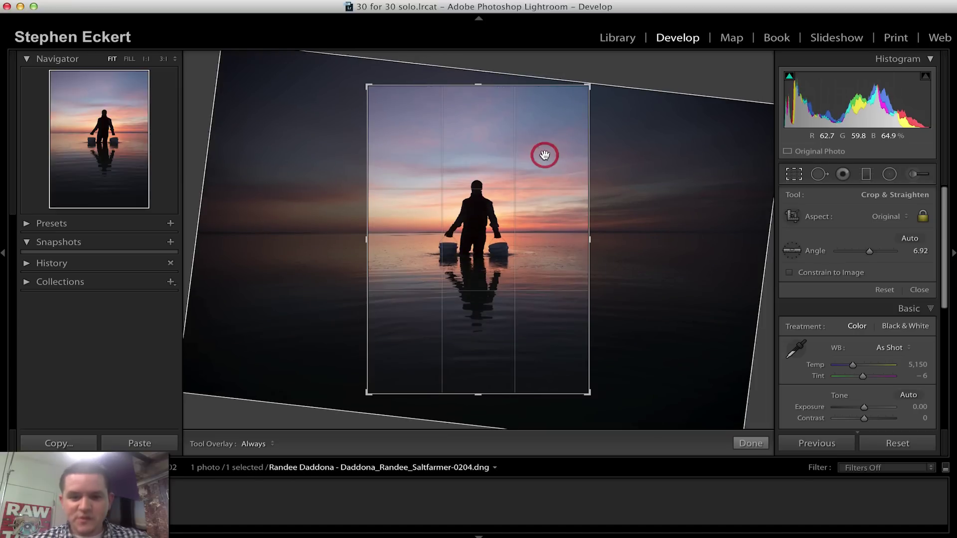
mouse_move(546, 151)
mouse_down()
mouse_move(544, 161)
mouse_move(546, 144)
mouse_move(556, 157)
mouse_up()
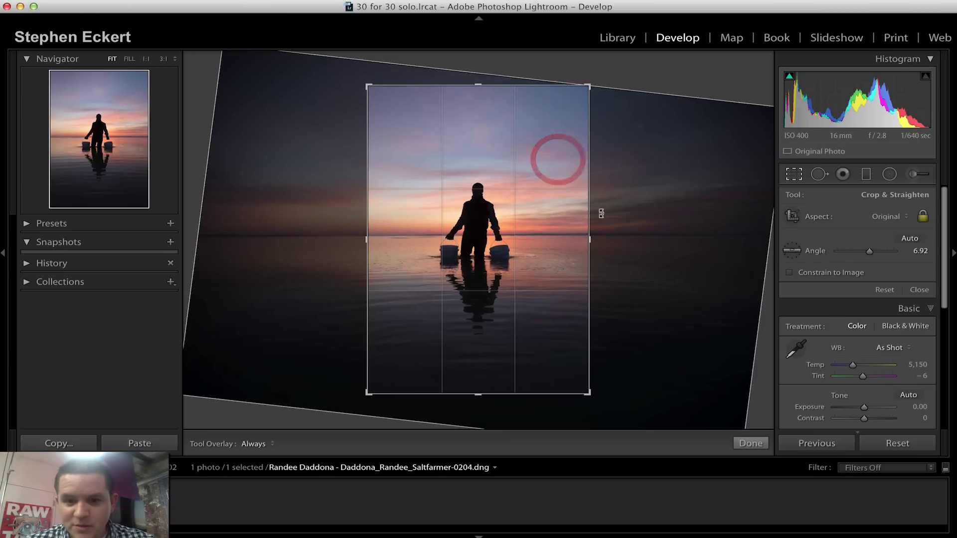
- Rotate the photo to a 7.20° angle to level the horizon and apply the crop
drag(605, 225, 604, 225)
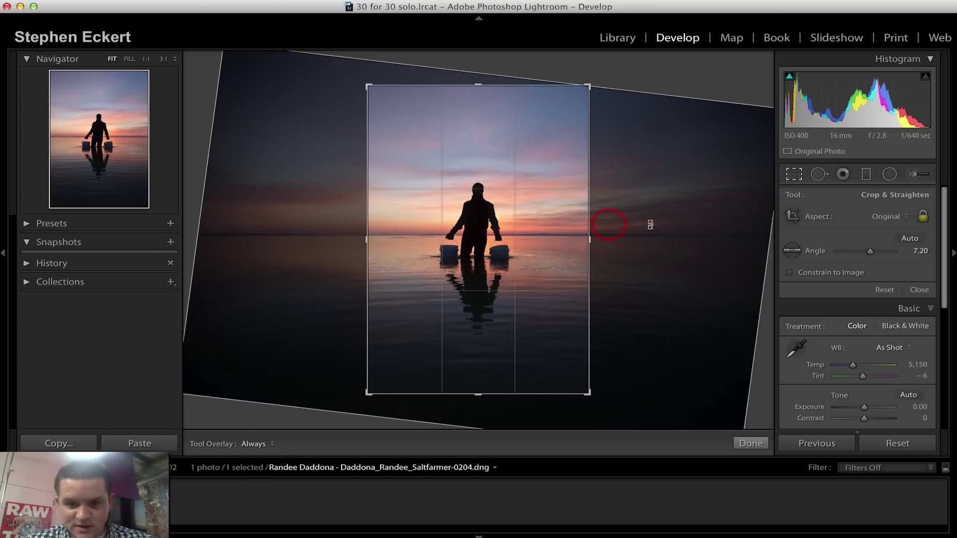
click(794, 175)
click(794, 175)
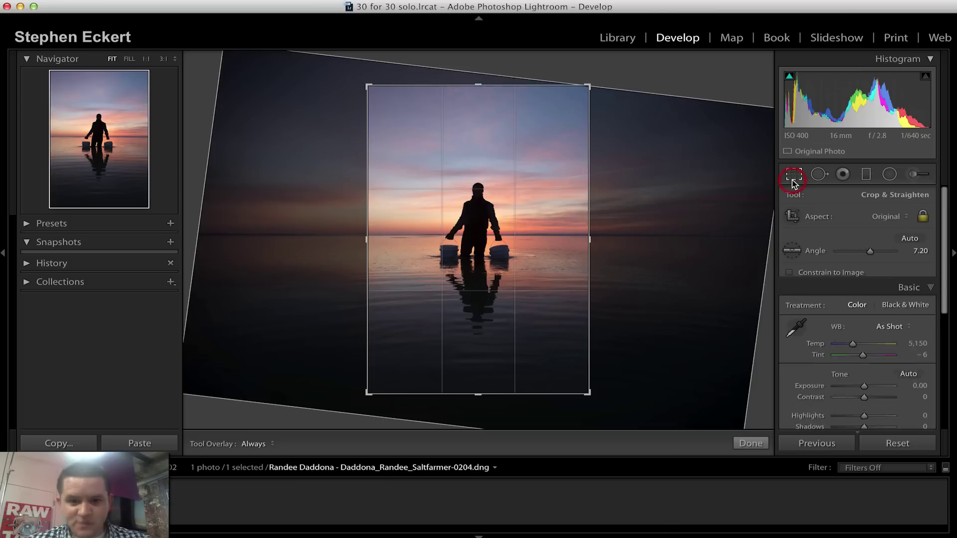
drag(740, 176, 739, 176)
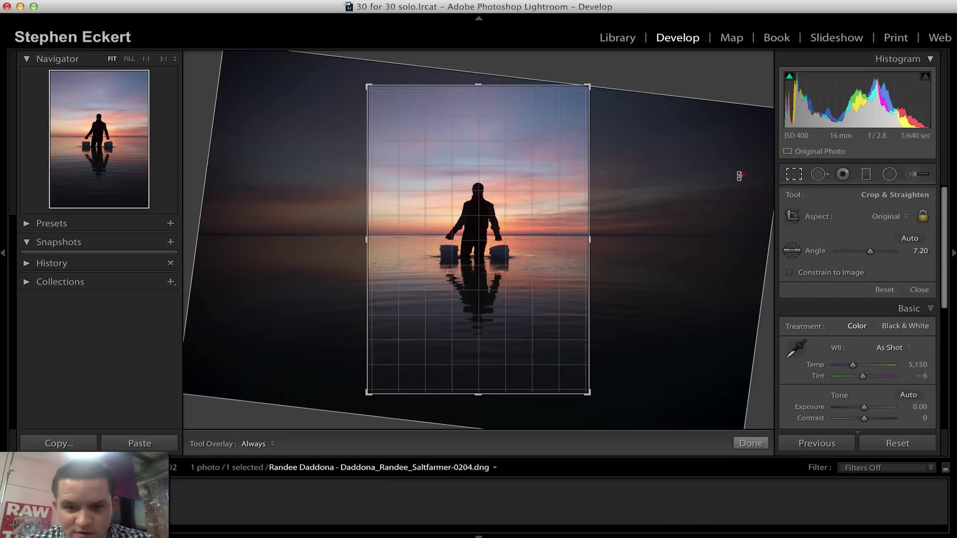
click(787, 175)
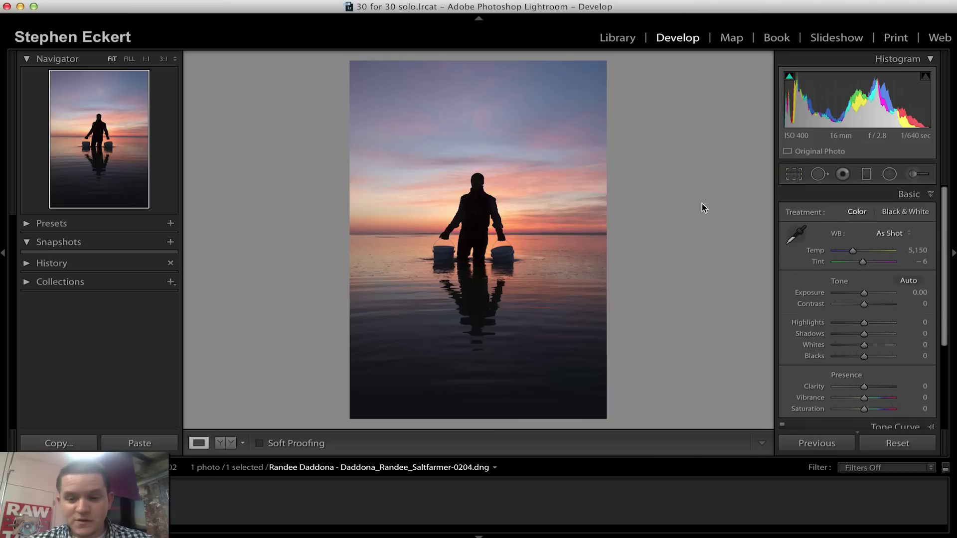
- Test brighter shadows on the man, then settle Shadows at −33
drag(864, 333, 915, 339)
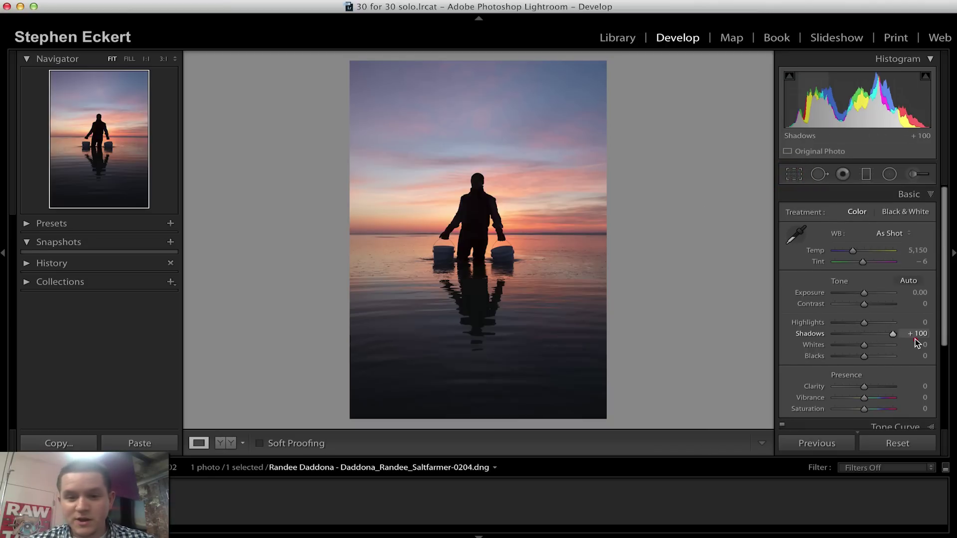
click(417, 136)
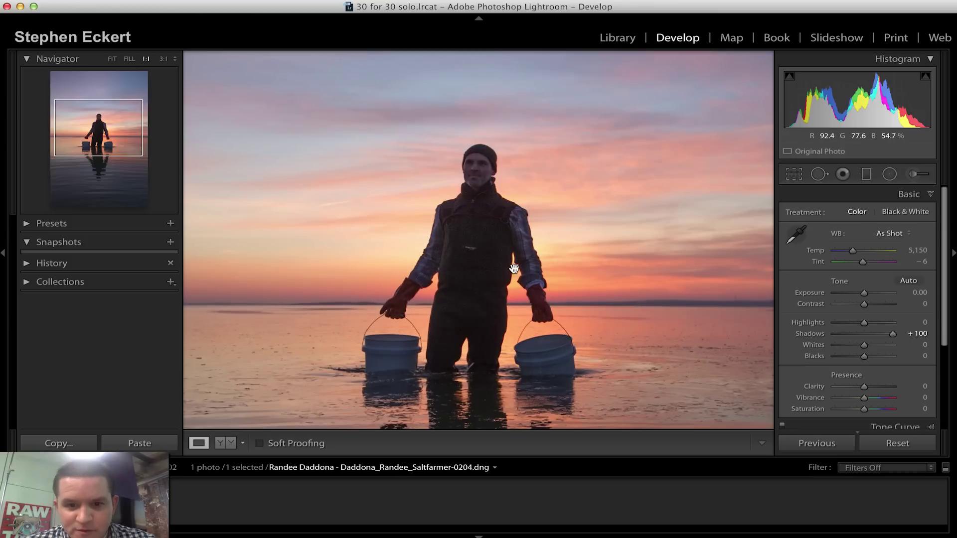
click(501, 251)
drag(890, 339, 871, 335)
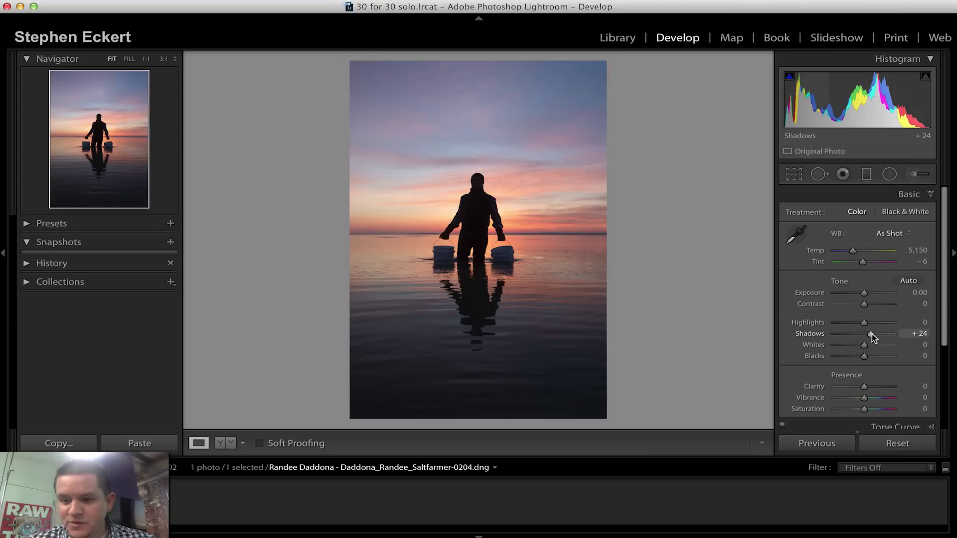
drag(872, 334, 854, 342)
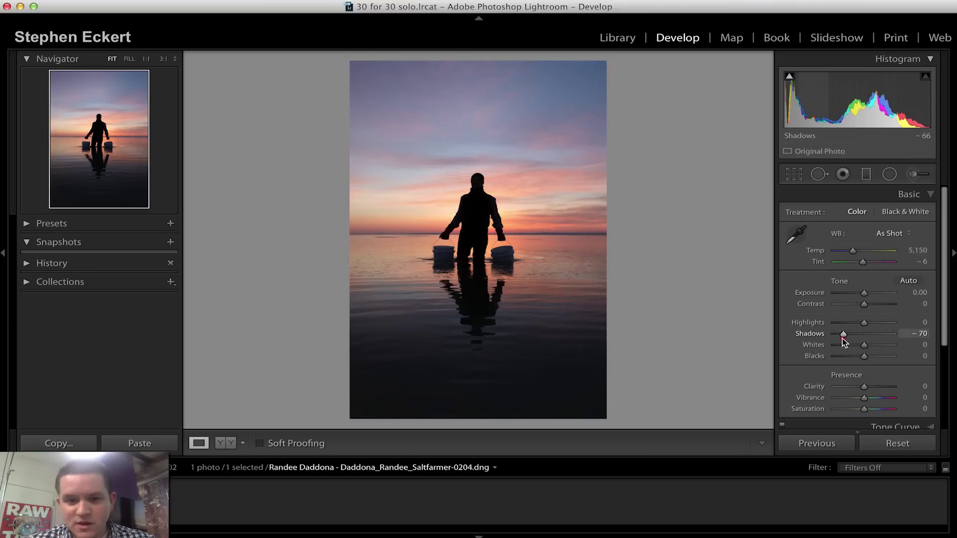
mouse_move(842, 339)
mouse_down()
mouse_move(851, 323)
mouse_move(853, 337)
mouse_up()
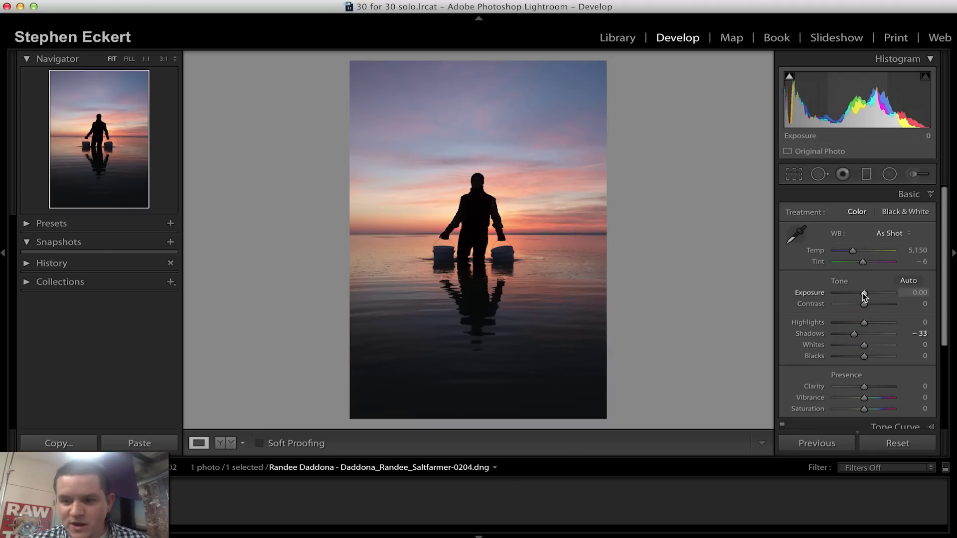
- Lower Highlights to −26 and start raising Whites with the clipping preview
drag(864, 323, 865, 295)
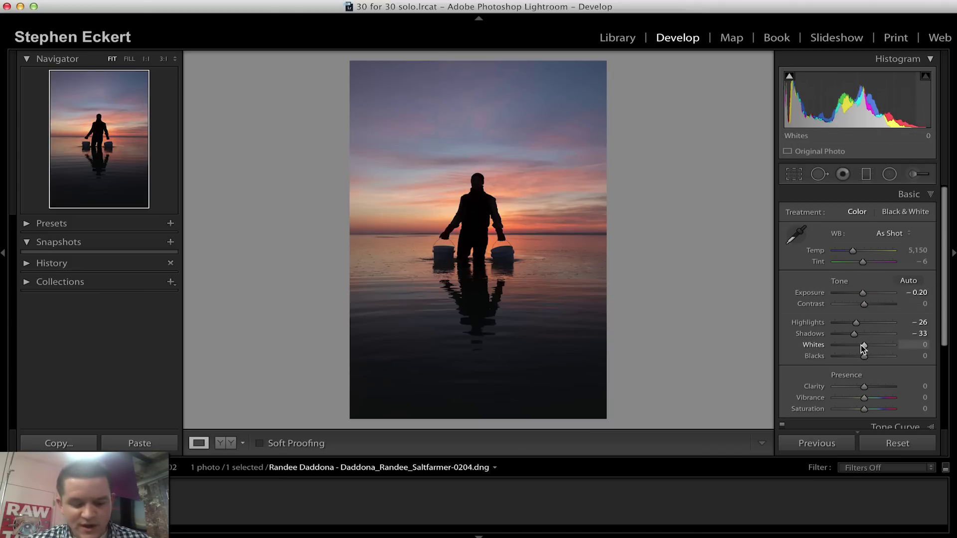
key(alt)
mouse_move(863, 345)
mouse_down()
mouse_move(877, 346)
mouse_move(860, 357)
mouse_up()
- Set Whites to +25 with the clipping preview, Clarity +8 and Contrast +24
key(alt)
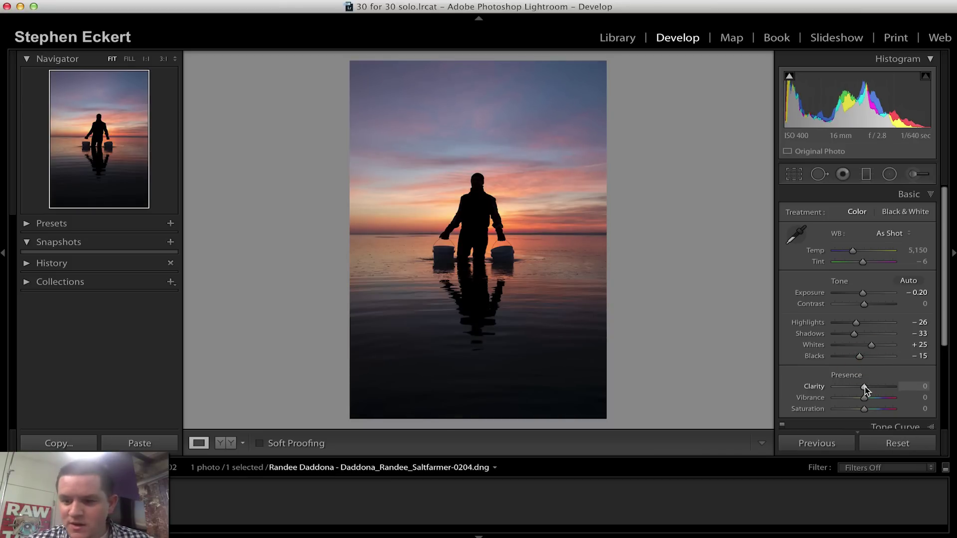
mouse_move(868, 389)
mouse_down()
mouse_move(891, 390)
mouse_move(845, 396)
mouse_move(866, 392)
mouse_up()
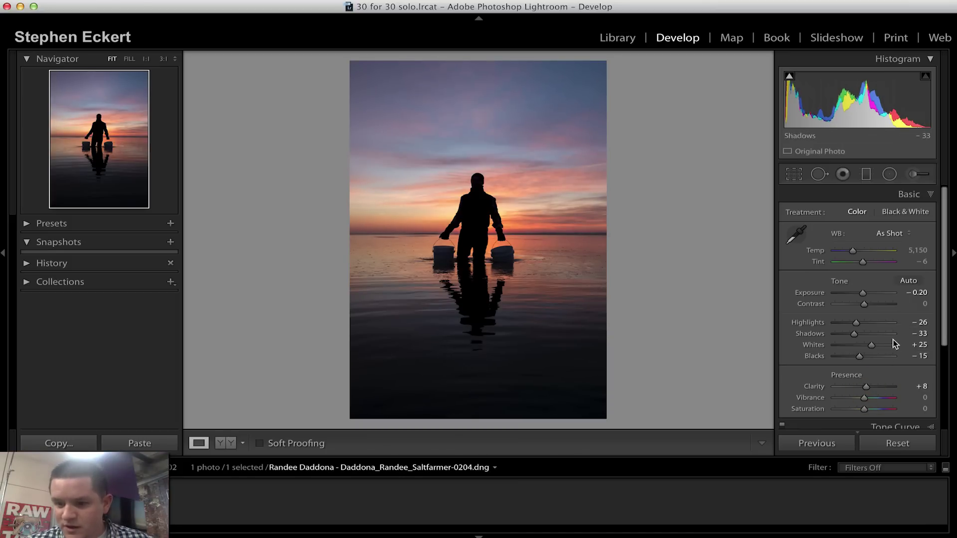
drag(864, 305, 869, 305)
- Set Vibrance to +40 and Saturation to +6
drag(942, 289, 942, 338)
drag(864, 319, 876, 320)
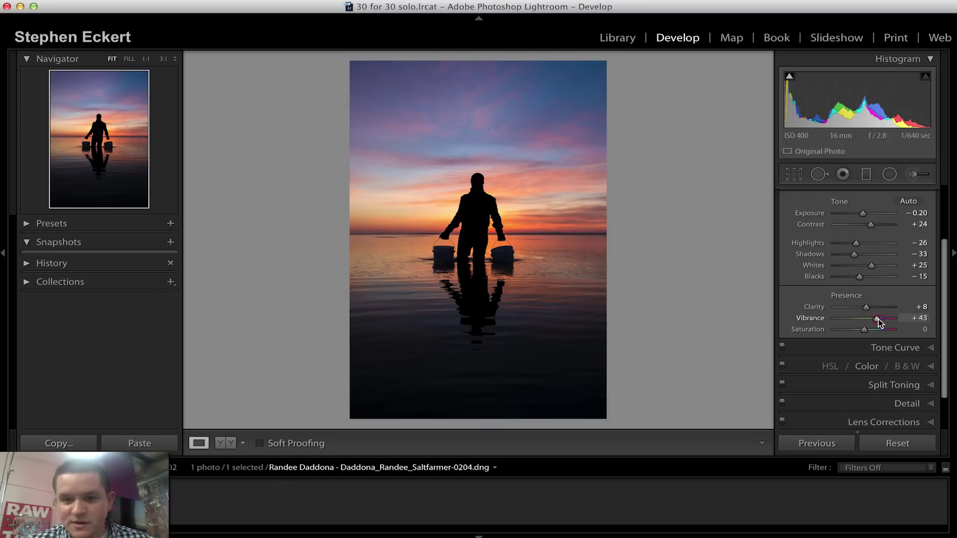
drag(878, 319, 867, 333)
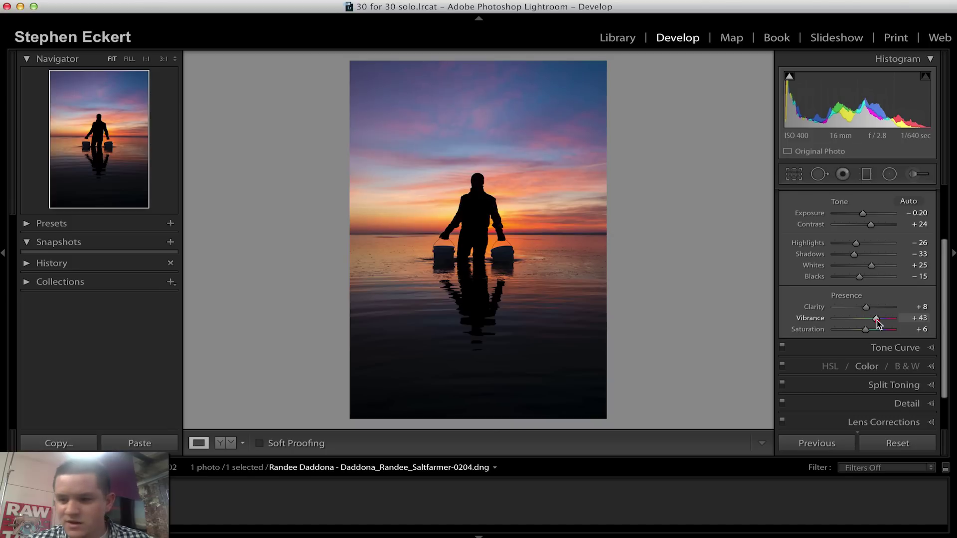
click(915, 347)
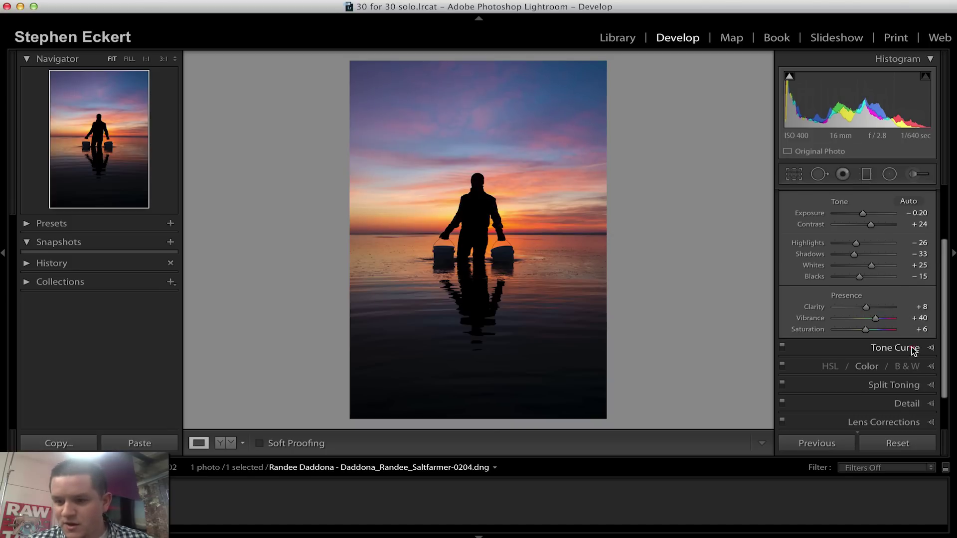
- Try the Medium Contrast point curve, then return it to Linear
drag(942, 299, 942, 269)
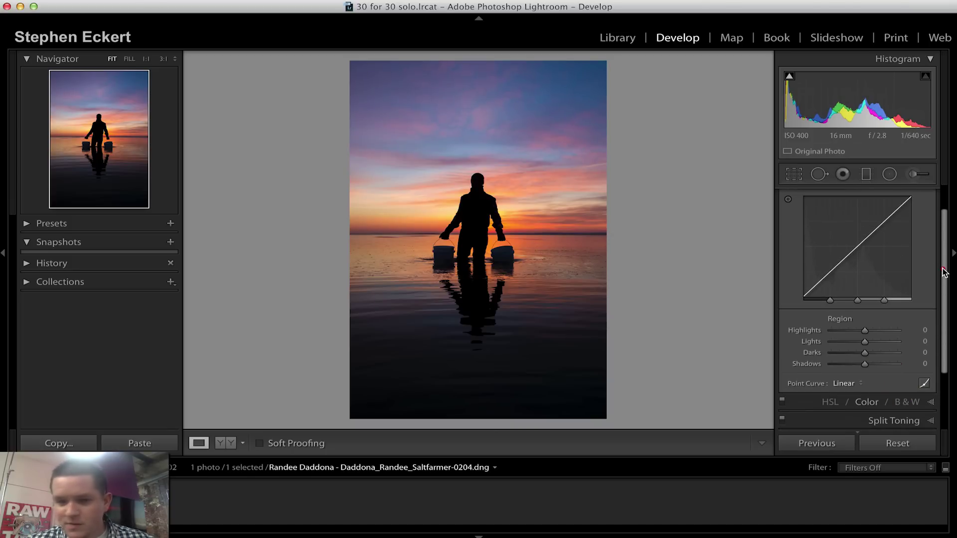
click(847, 383)
click(859, 393)
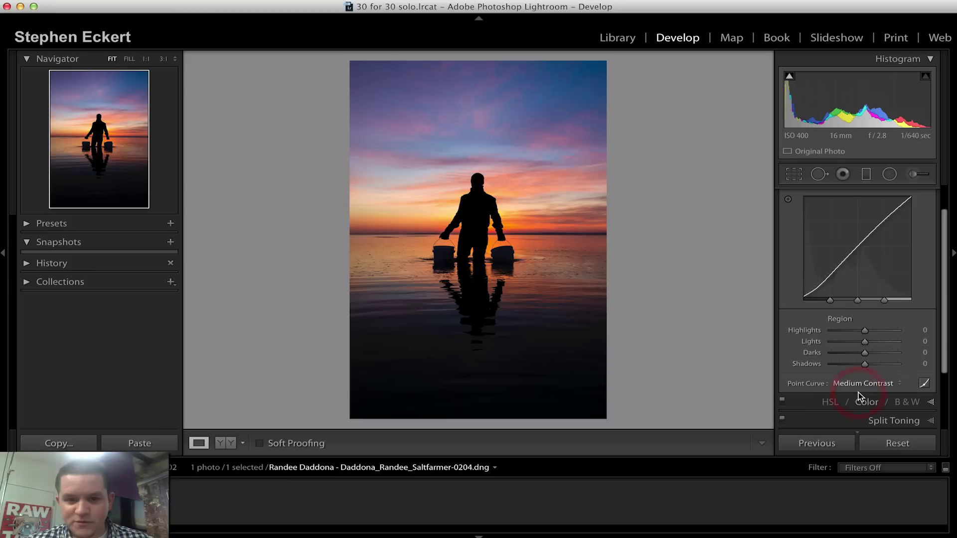
click(853, 383)
click(868, 373)
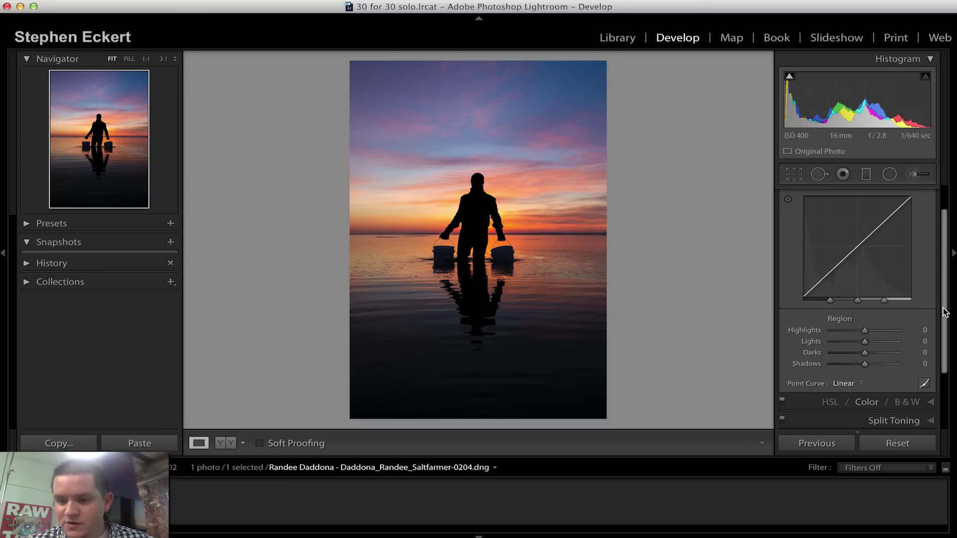
- Adjust the region split points and set Highlights +11, Lights +3, Darks +13, Shadows −7
drag(886, 300, 901, 300)
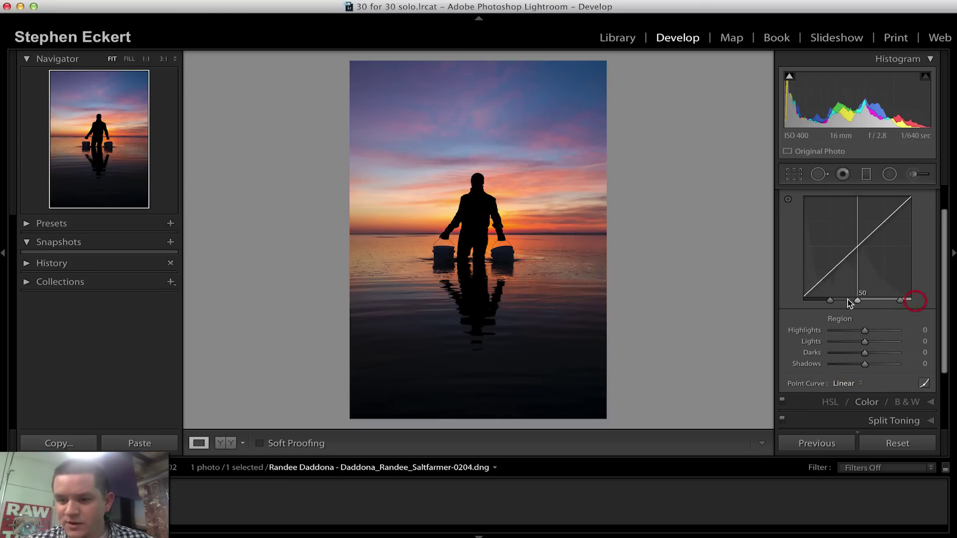
drag(833, 300, 827, 301)
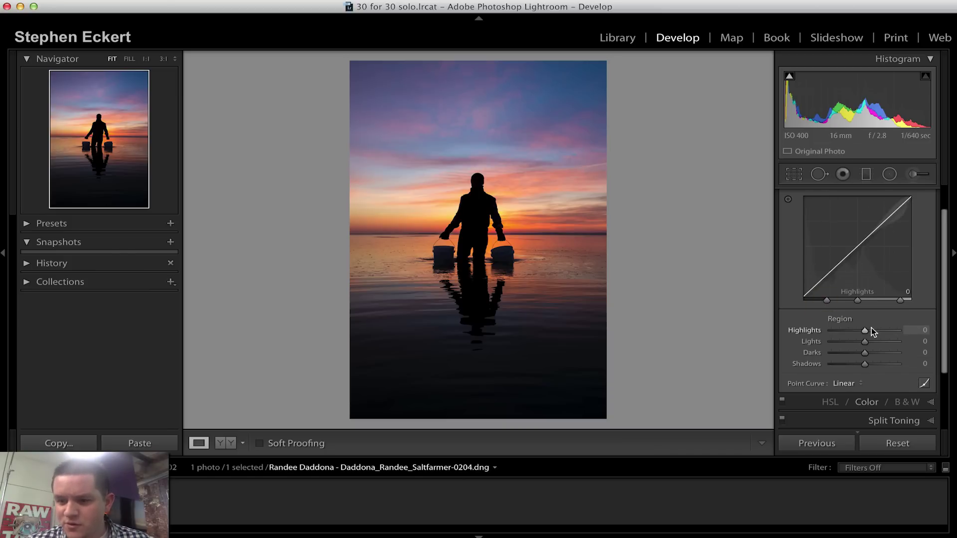
drag(872, 328, 862, 367)
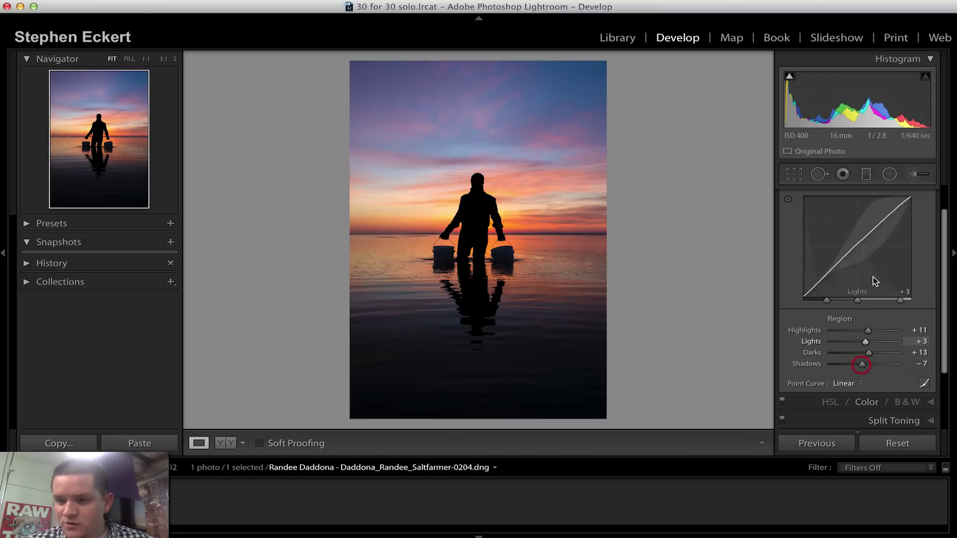
drag(946, 277, 942, 331)
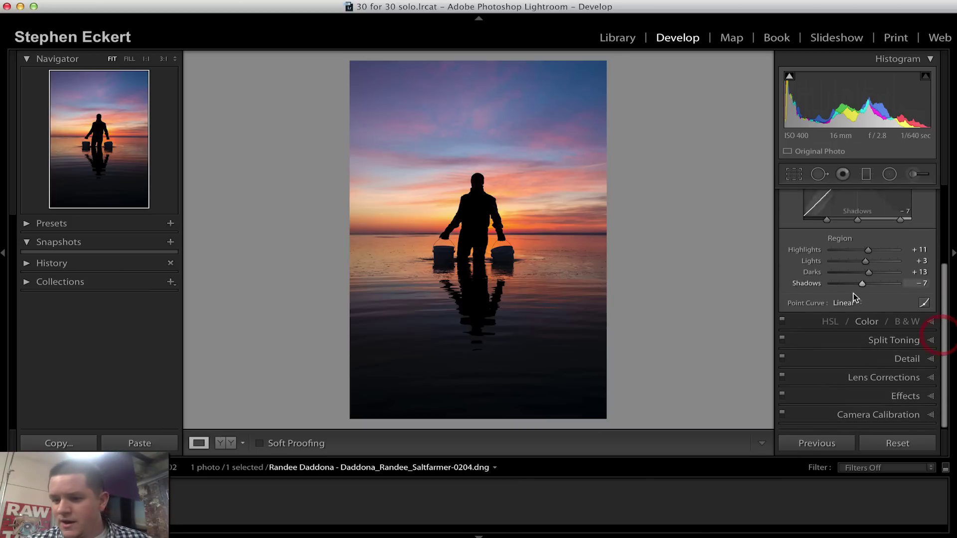
click(866, 321)
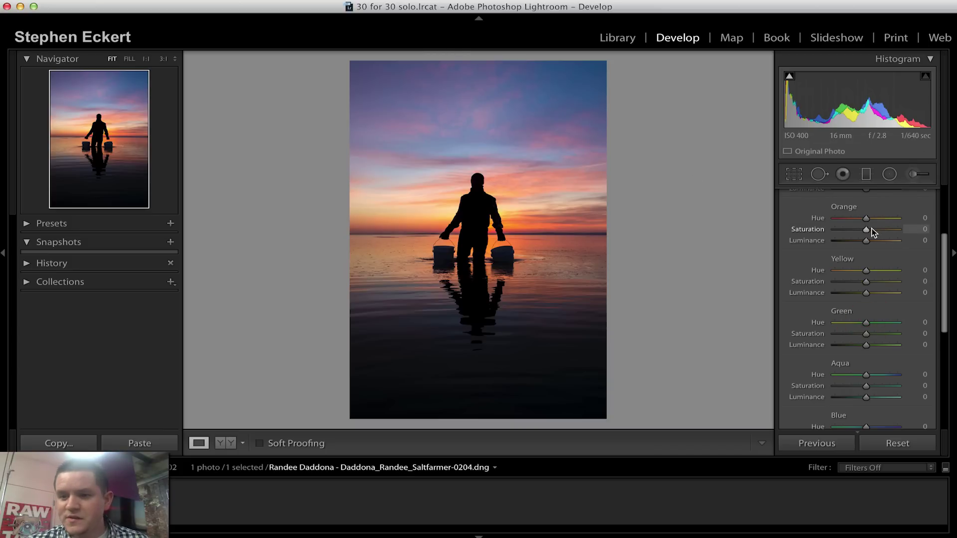
- Boost Orange saturation to +10 and reset the Orange hue to 0
drag(866, 232, 870, 233)
drag(866, 240, 877, 248)
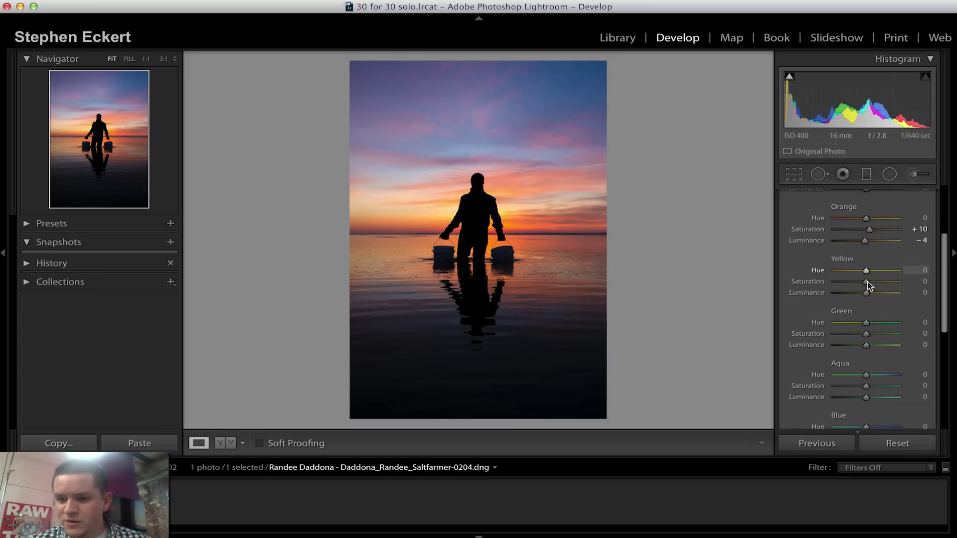
mouse_move(864, 218)
mouse_down()
mouse_move(844, 220)
mouse_move(855, 219)
mouse_up()
click(918, 218)
text(0)
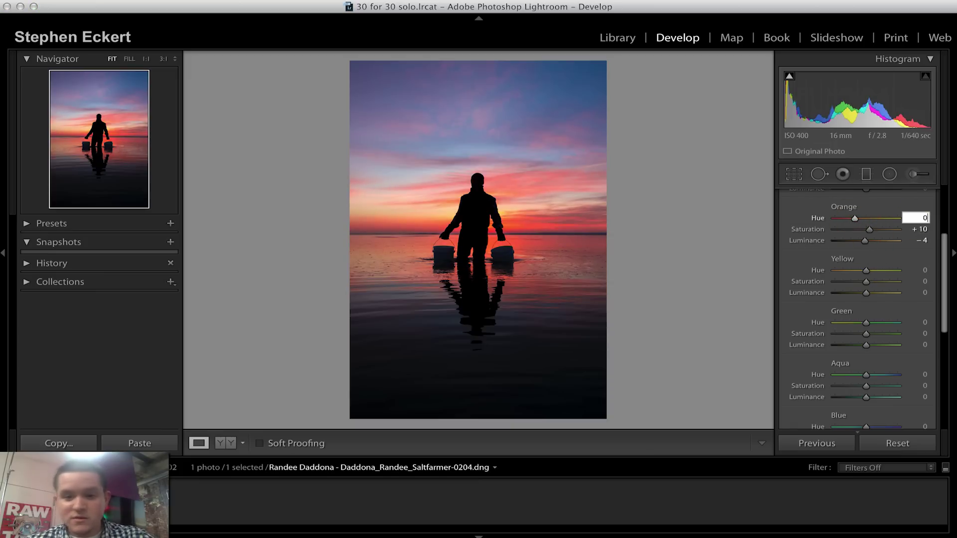
key(Return)
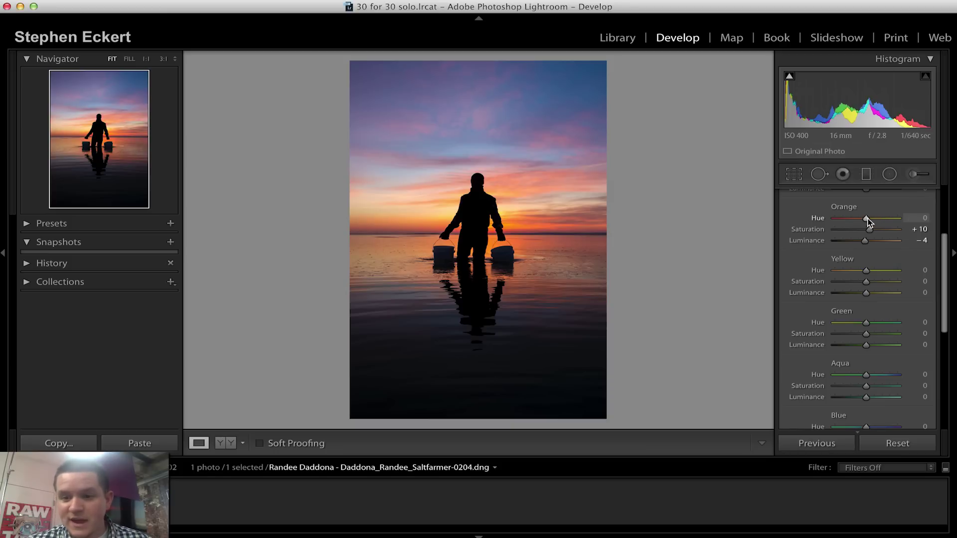
- Try raising Yellow and lowering Aqua saturation, then reset both to 0
drag(868, 282, 909, 294)
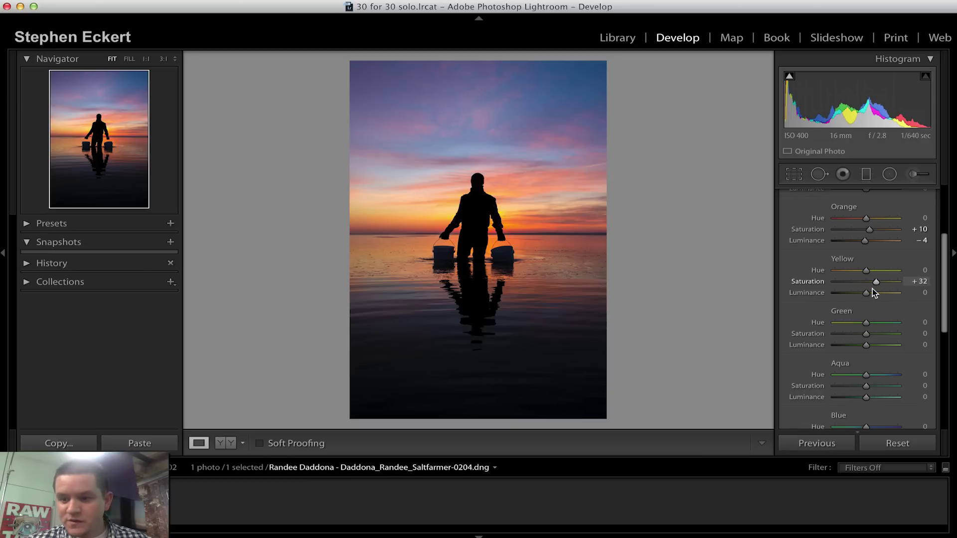
click(919, 282)
text(0)
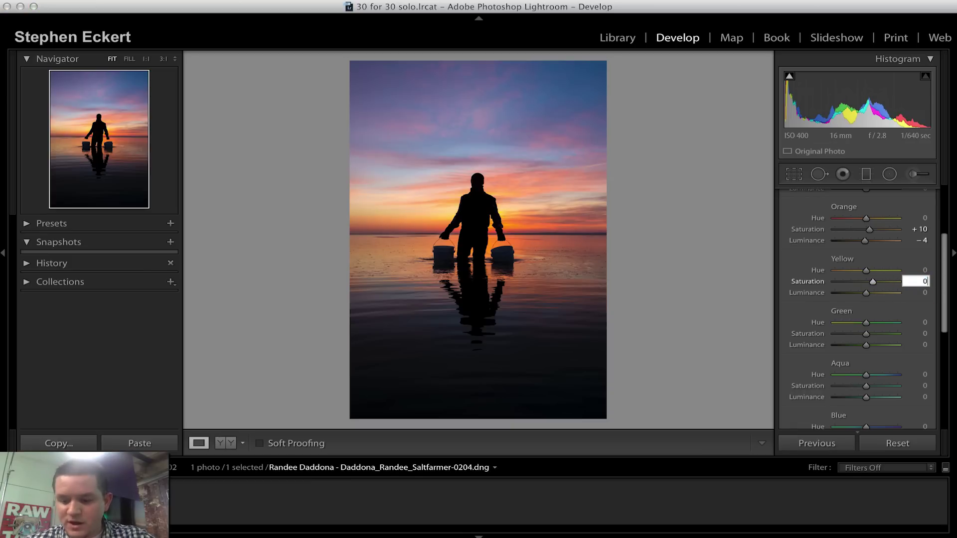
key(Return)
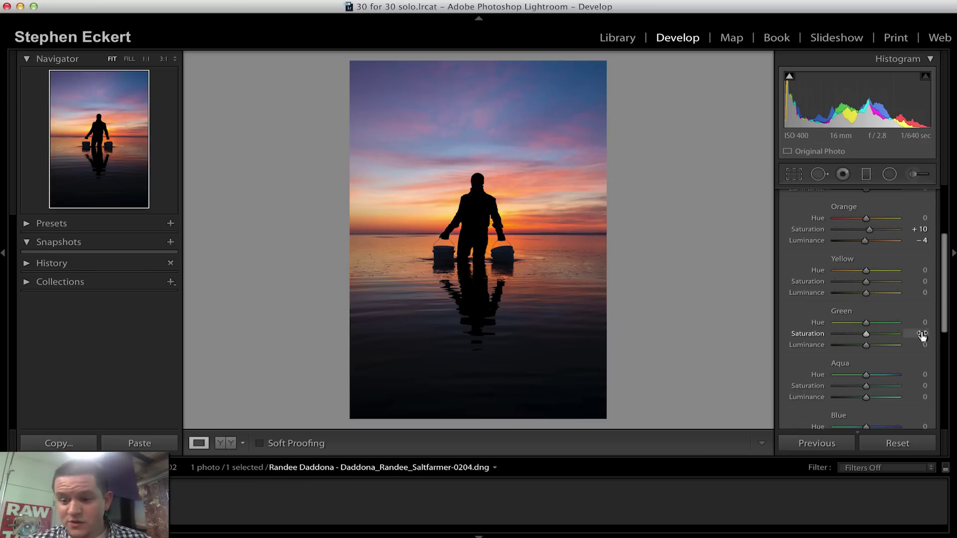
scroll(888, 349, down, 1)
drag(868, 379, 865, 380)
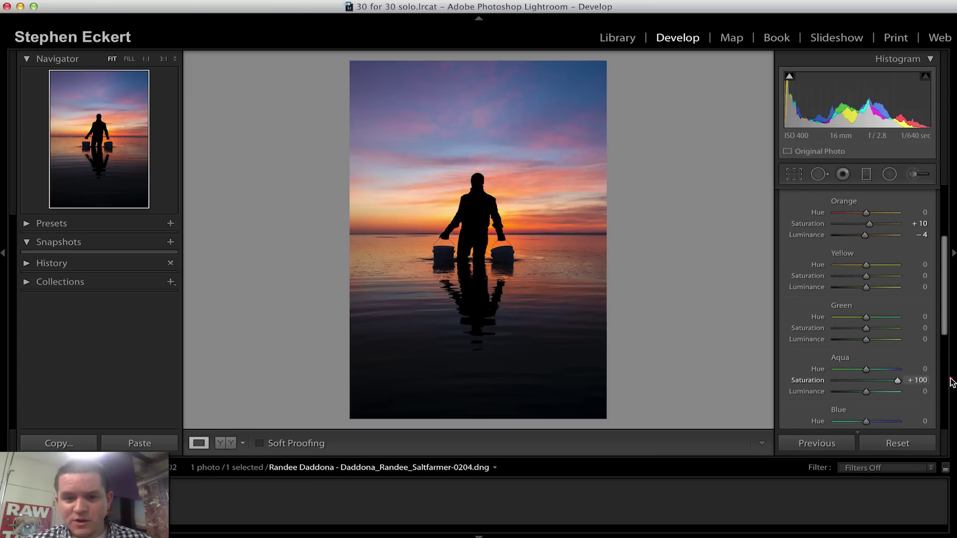
click(924, 381)
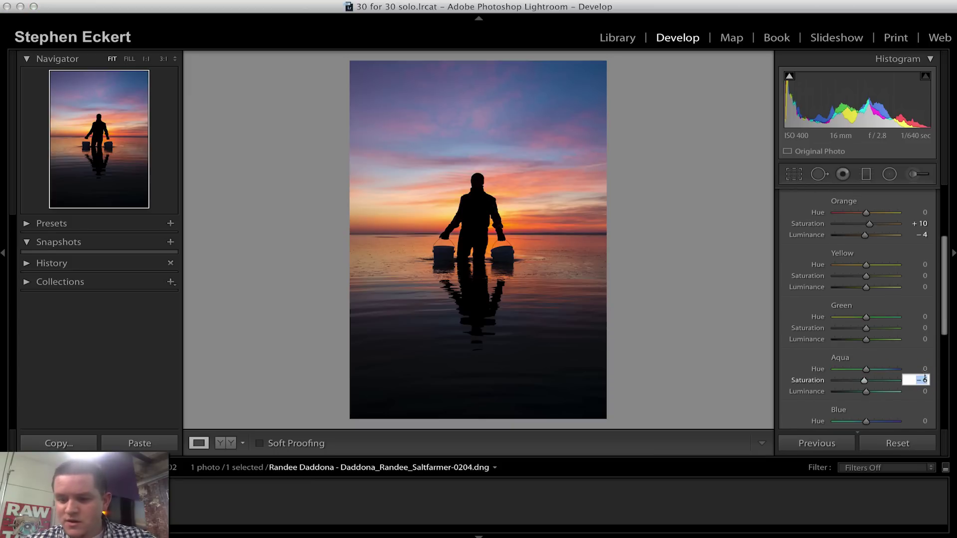
text(0)
key(Return)
- Set Blue saturation +9 and luminance −19, Purple −23, Magenta −21 and Yellow −13
scroll(897, 369, down, 5)
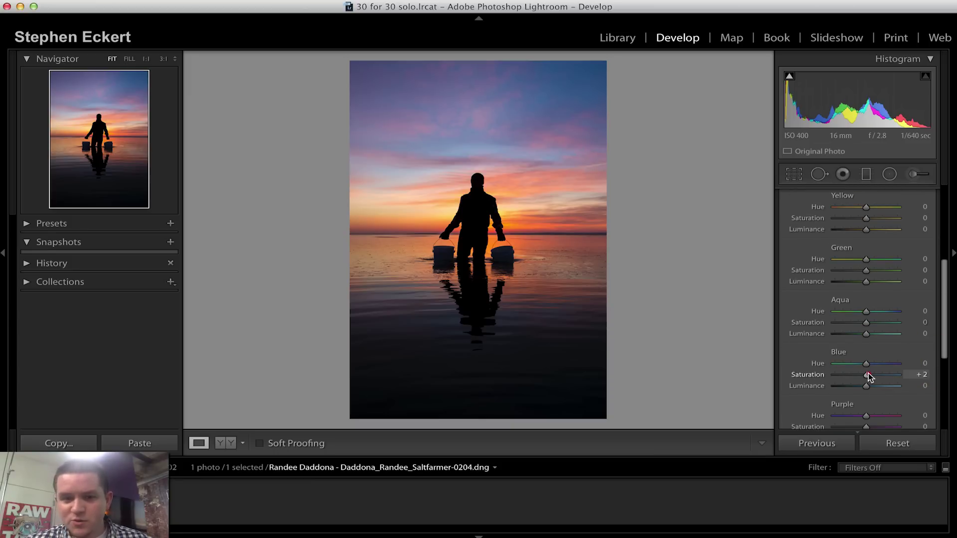
drag(868, 375, 862, 387)
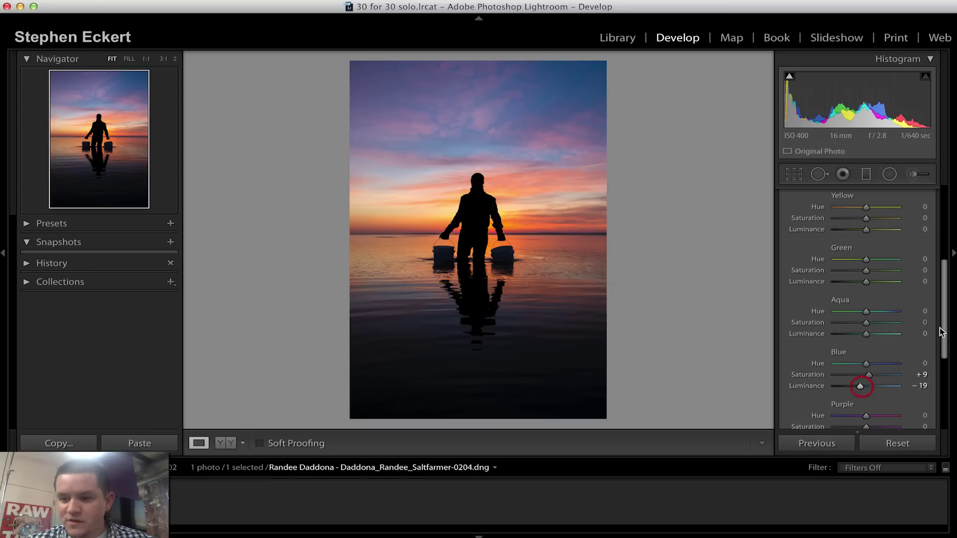
drag(943, 352, 944, 382)
mouse_move(865, 358)
mouse_down()
mouse_move(845, 360)
mouse_move(870, 360)
mouse_move(856, 361)
mouse_up()
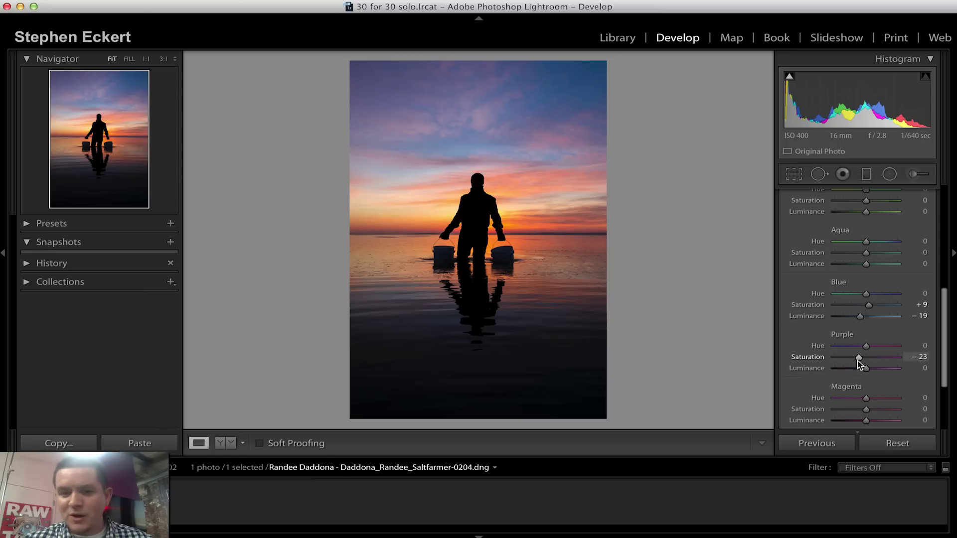
scroll(942, 355, down, 2)
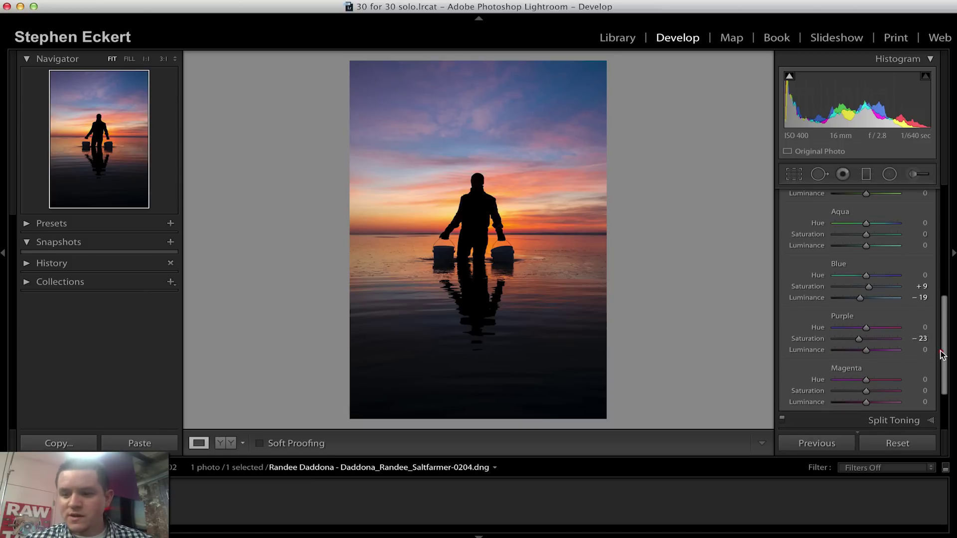
drag(867, 346, 869, 348)
drag(866, 387, 859, 387)
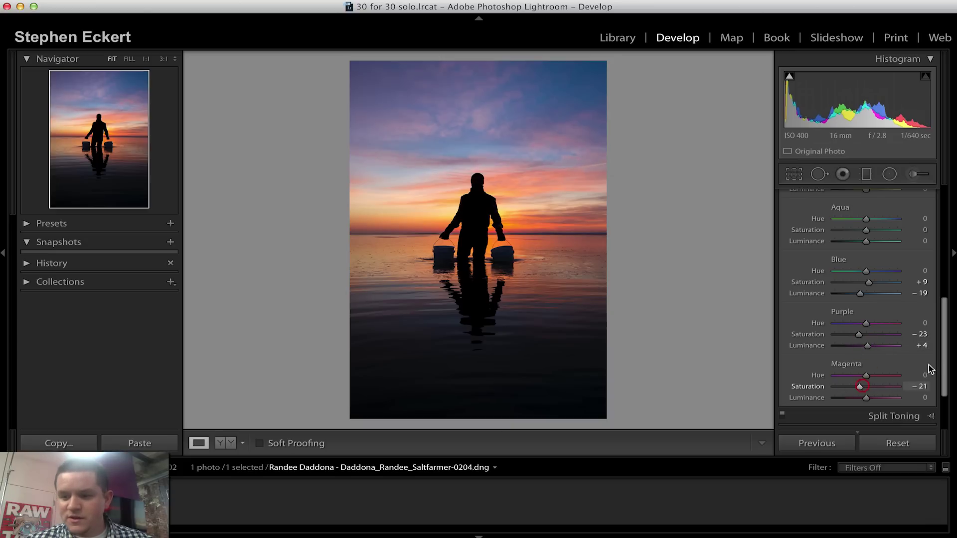
drag(943, 353, 946, 272)
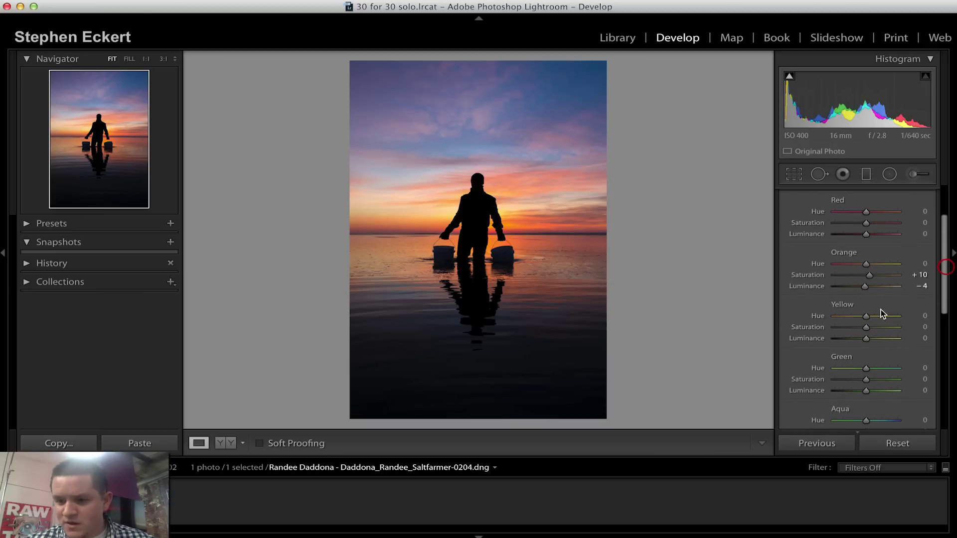
mouse_move(869, 327)
mouse_down()
mouse_move(883, 329)
mouse_move(864, 331)
mouse_up()
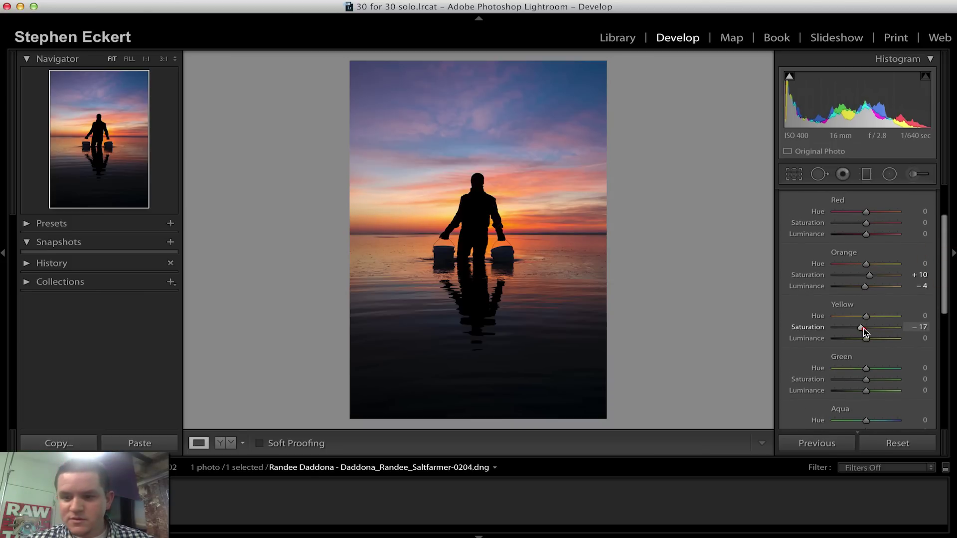
drag(943, 279, 944, 230)
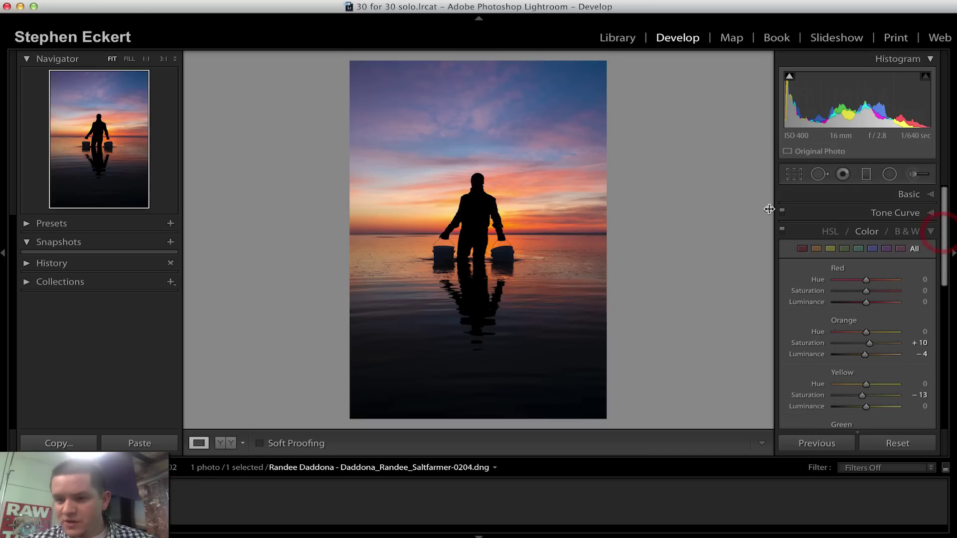
- Toggle the HSL adjustments off and on to compare before and after
click(782, 230)
click(782, 230)
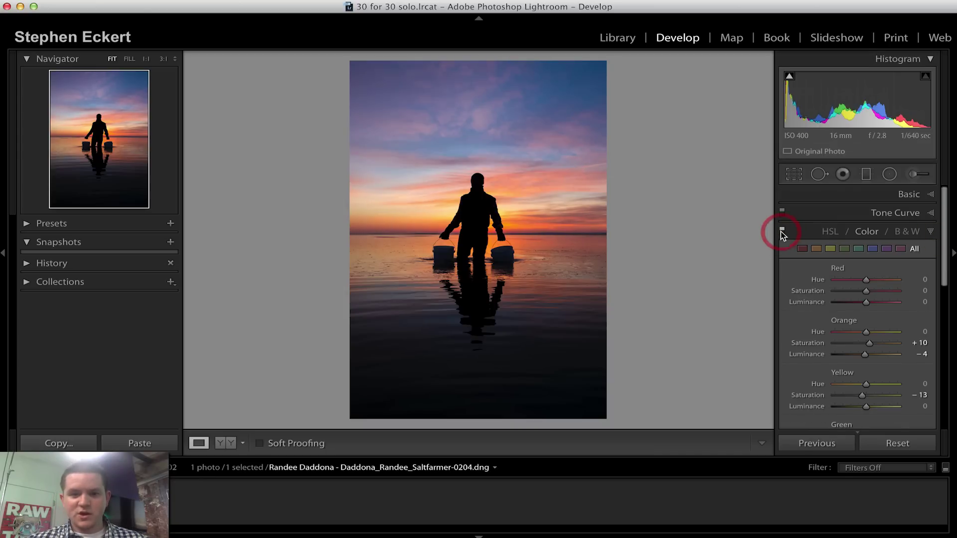
click(782, 231)
click(782, 230)
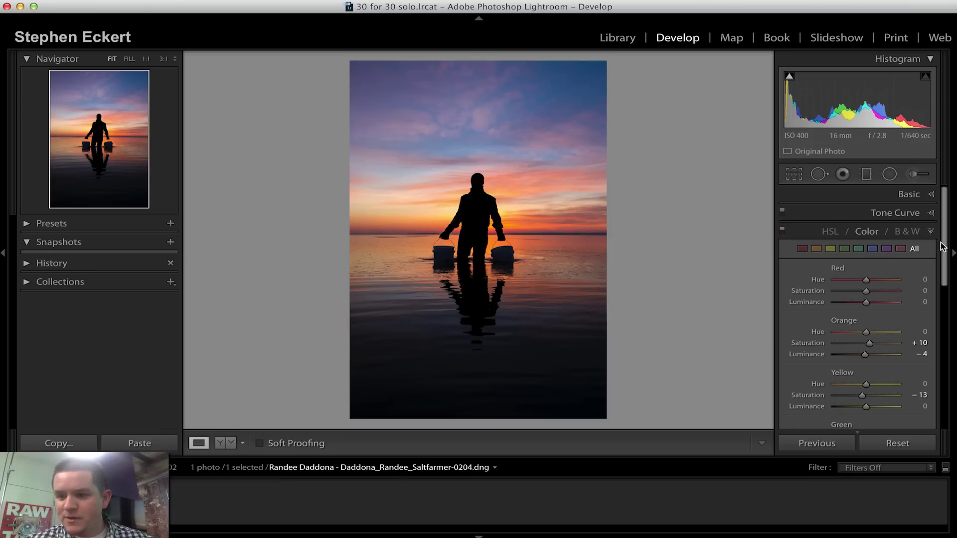
drag(943, 247, 944, 394)
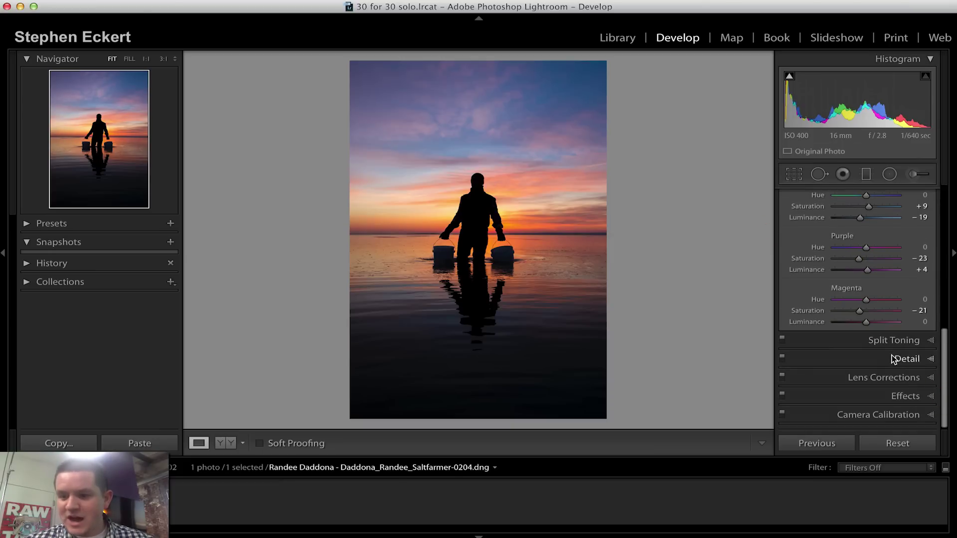
click(894, 359)
- Set sharpening Amount to 54 and Masking to 36, keeping Radius 1.0 and Detail 25
mouse_move(845, 232)
mouse_down()
mouse_move(856, 235)
mouse_move(849, 244)
mouse_up()
click(848, 243)
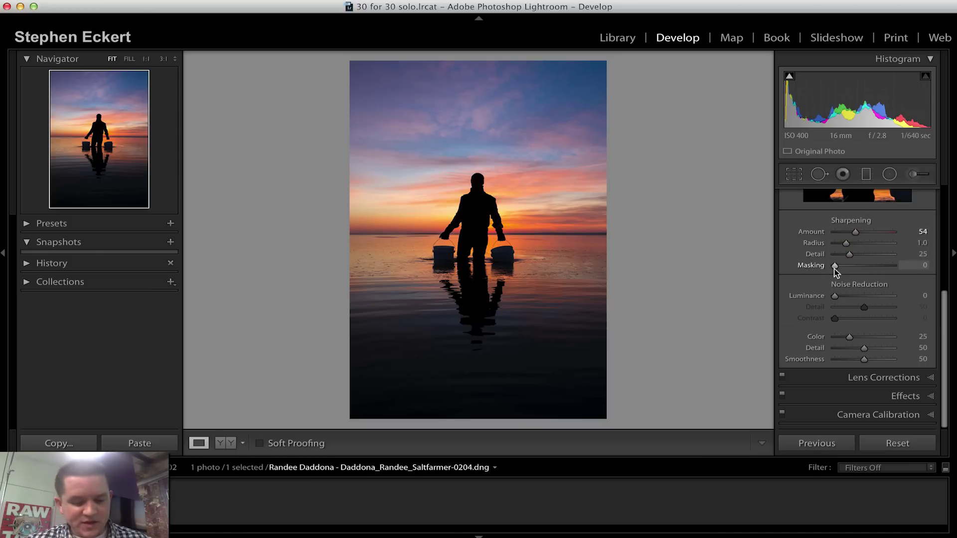
drag(836, 266, 855, 269)
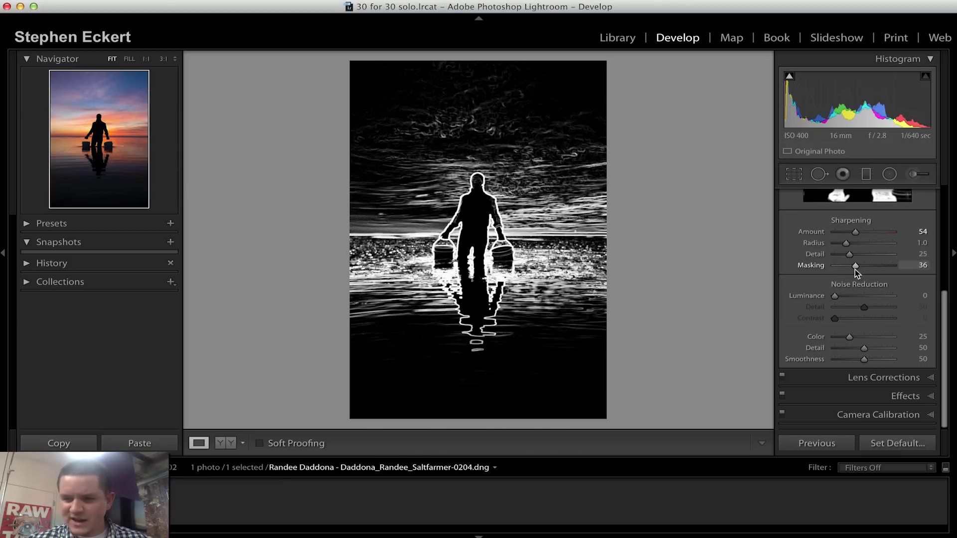
drag(856, 272, 854, 272)
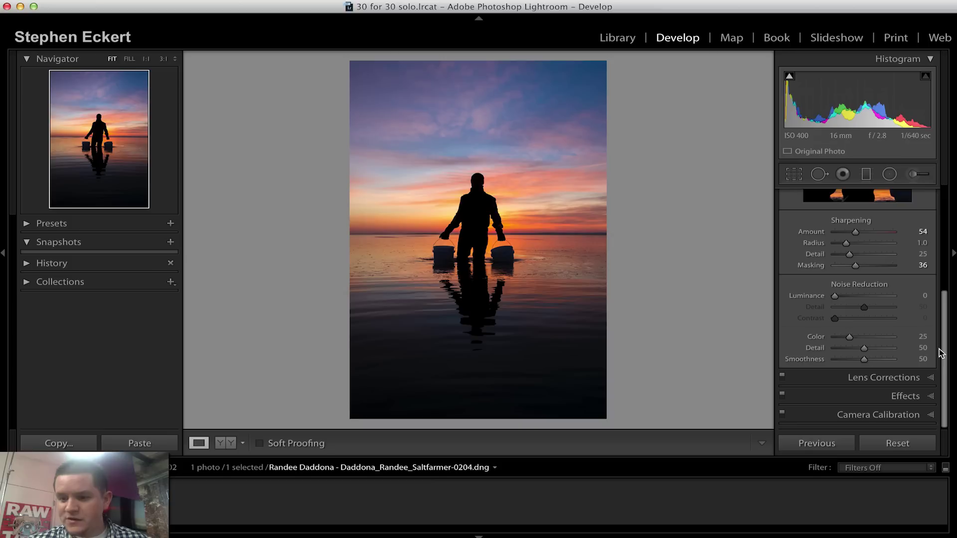
- Test Enable Profile Corrections in Lens Corrections and leave it unchecked
click(919, 378)
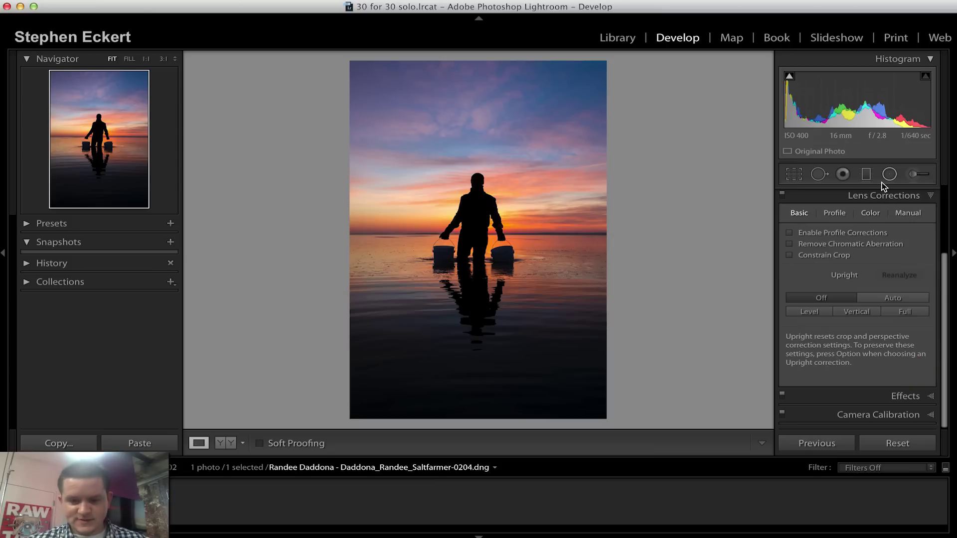
click(803, 231)
click(804, 231)
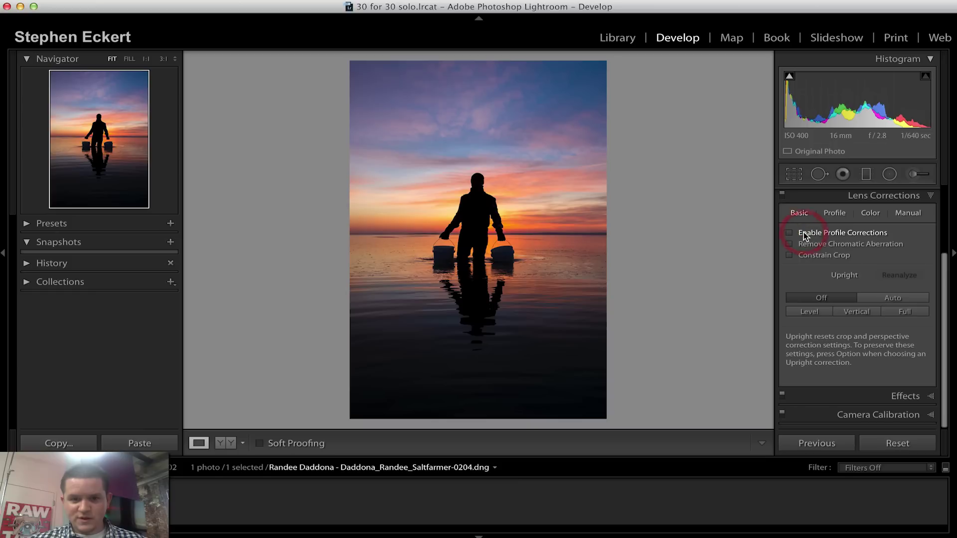
click(804, 233)
click(804, 234)
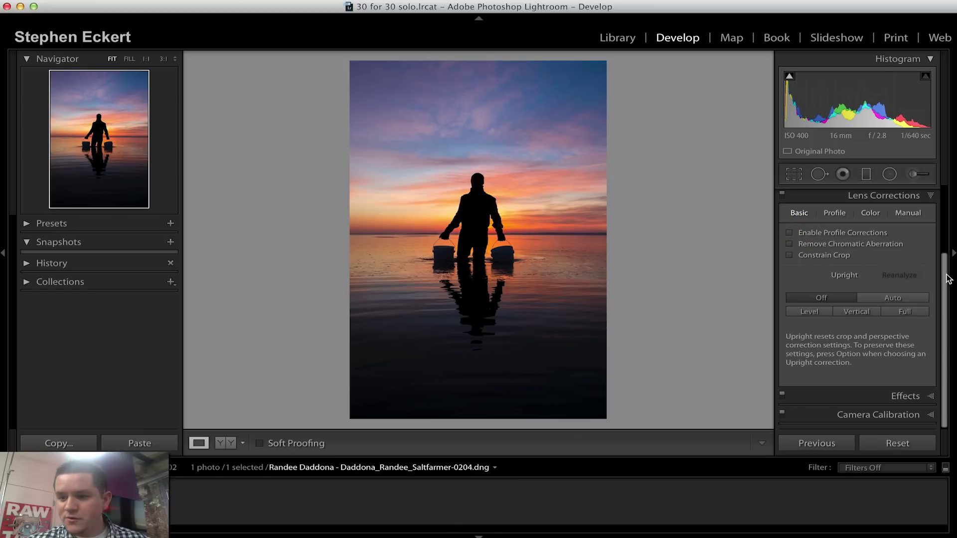
click(946, 321)
- Raise Dehaze Amount in Effects to +22
click(920, 399)
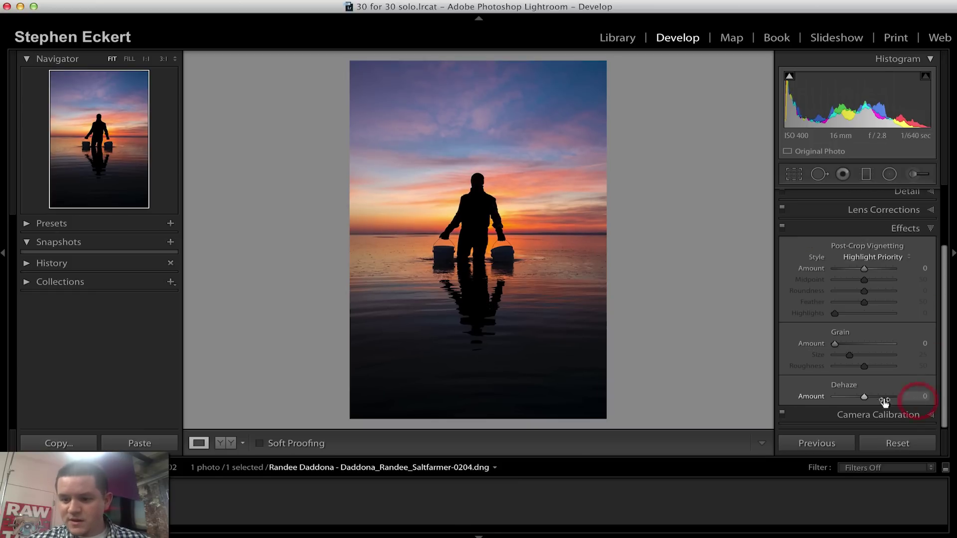
drag(864, 398, 869, 400)
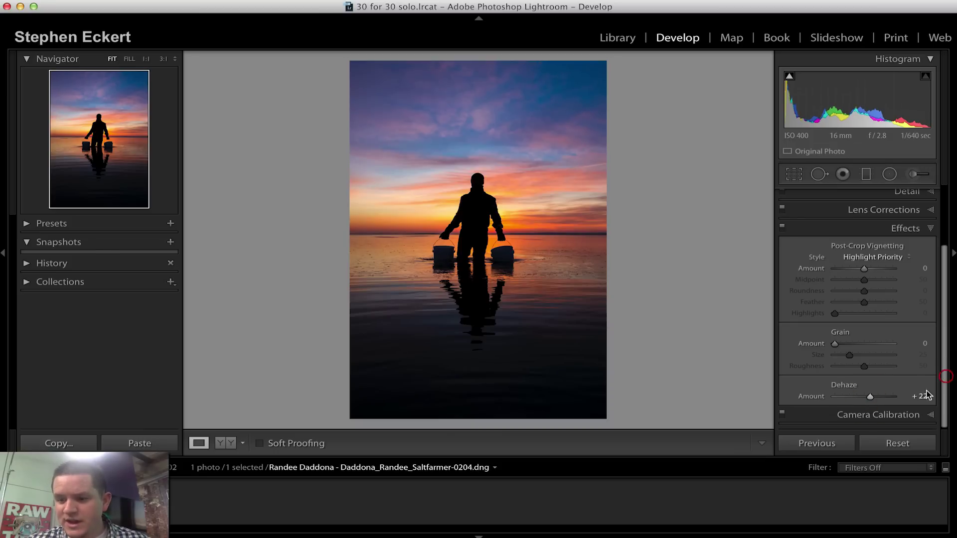
click(916, 415)
drag(945, 245, 946, 192)
click(930, 194)
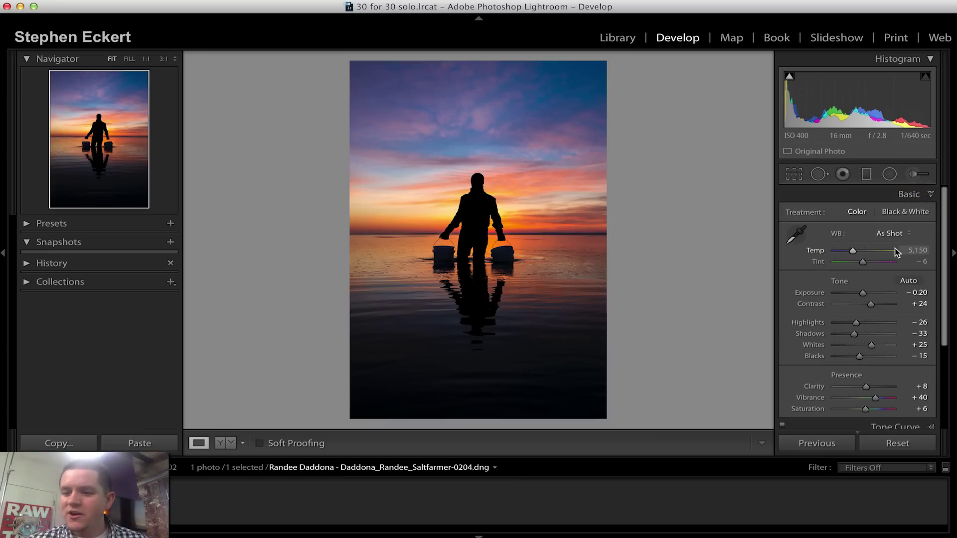
- Raise Contrast to +45 and review the 7.20° vertical crop in Crop & Straighten
drag(870, 303, 877, 304)
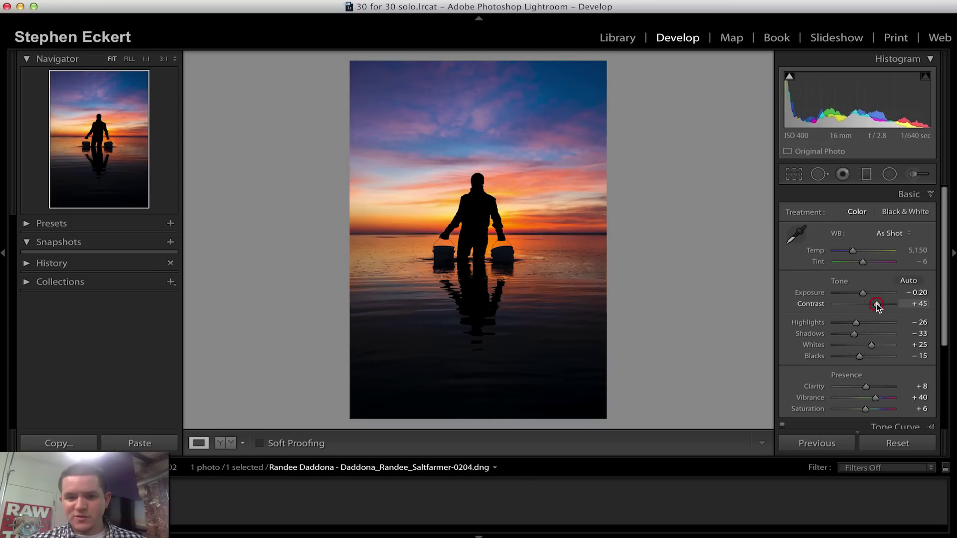
click(740, 235)
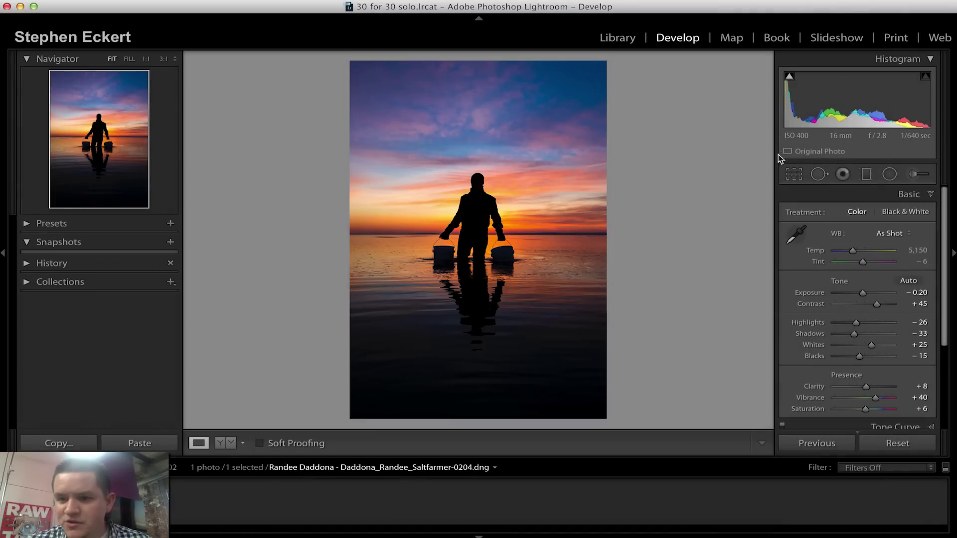
click(794, 175)
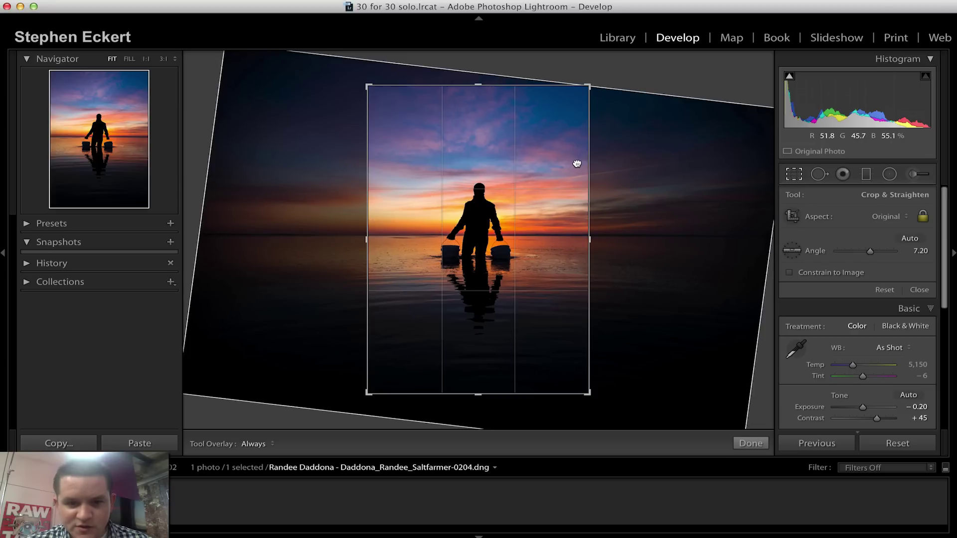
click(794, 175)
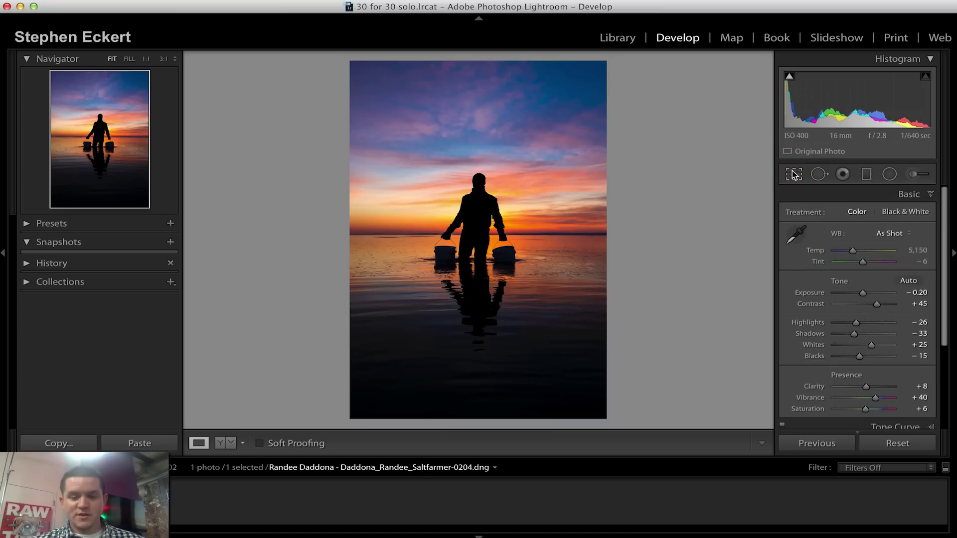